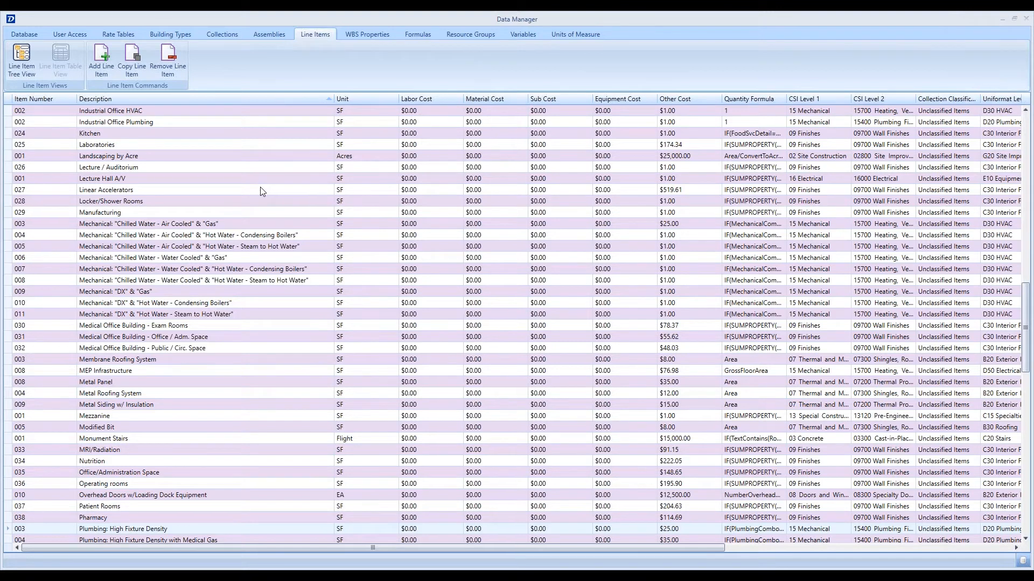
Look through the line items table in the Data Manager, reviewing descriptions, units and costs.
scroll(257, 189, up, 7)
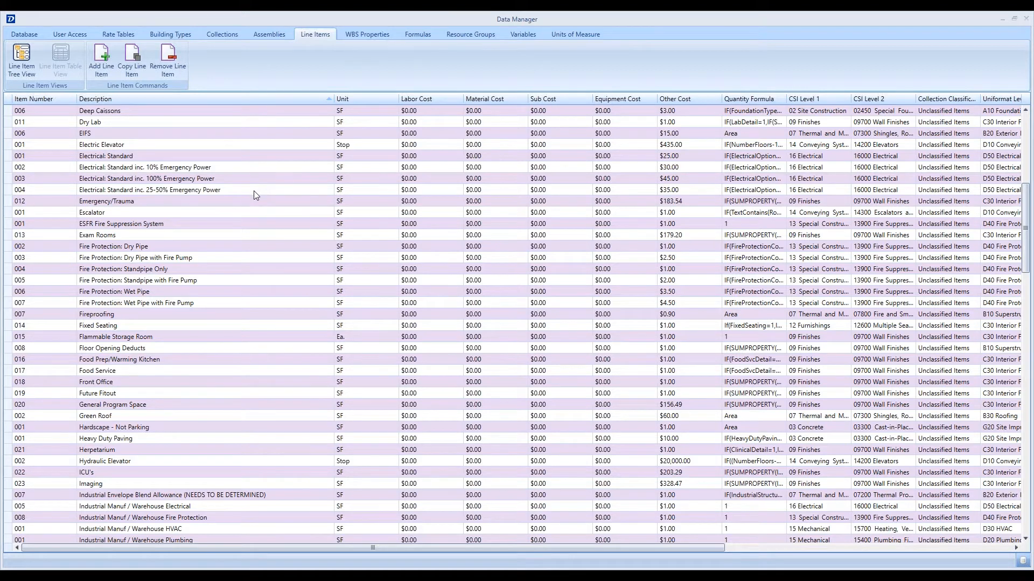
scroll(269, 200, up, 3)
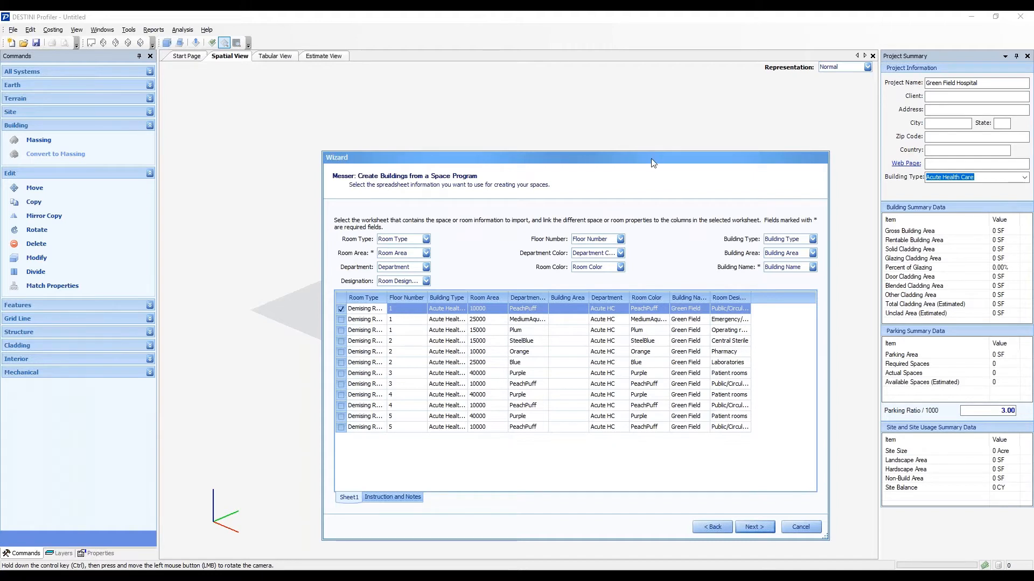
Switch to DESTINI Profiler and accept the space program's column links and the Green Field building settings in the wizard.
drag(638, 159, 548, 103)
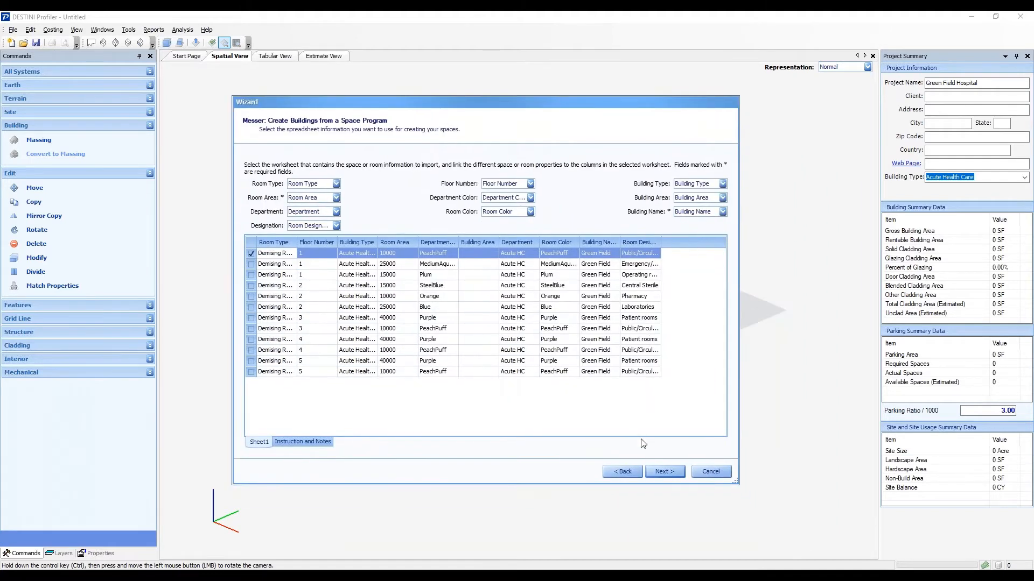
click(666, 473)
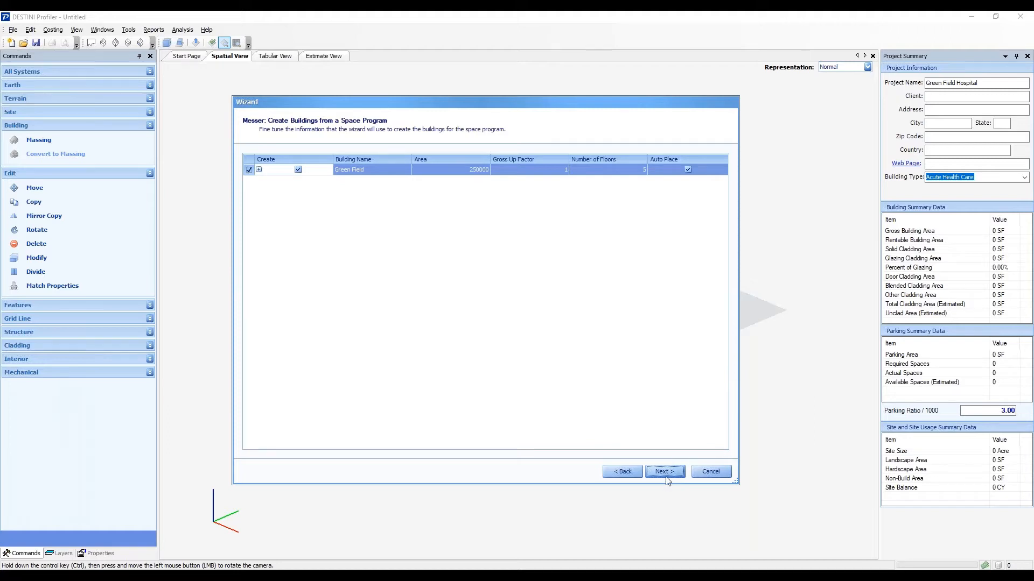
click(666, 479)
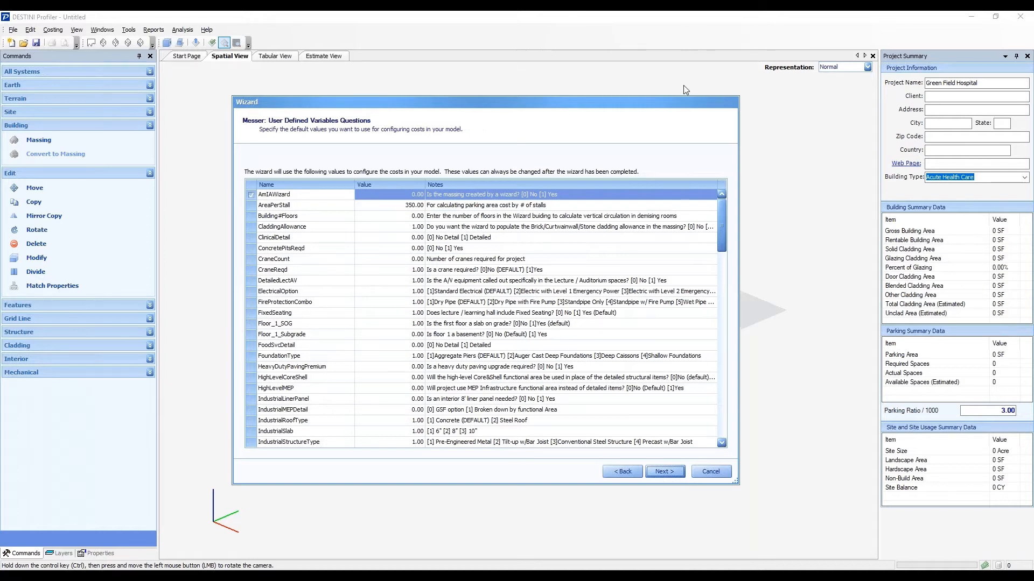
Enlarge the wizard to show more variables and set AmIAWizard to 1.
drag(680, 99, 670, 55)
drag(728, 102, 868, 102)
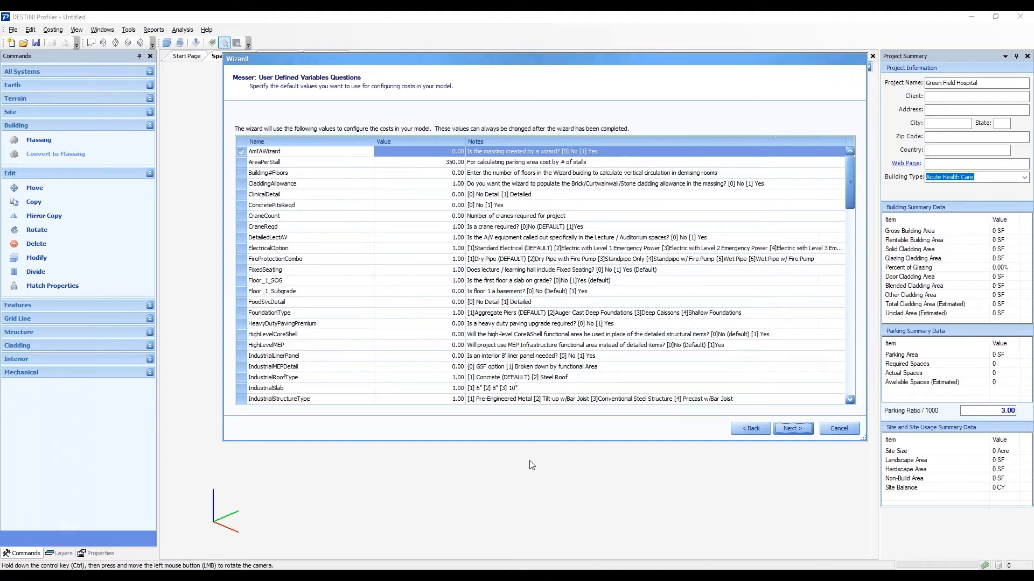
drag(540, 442, 535, 554)
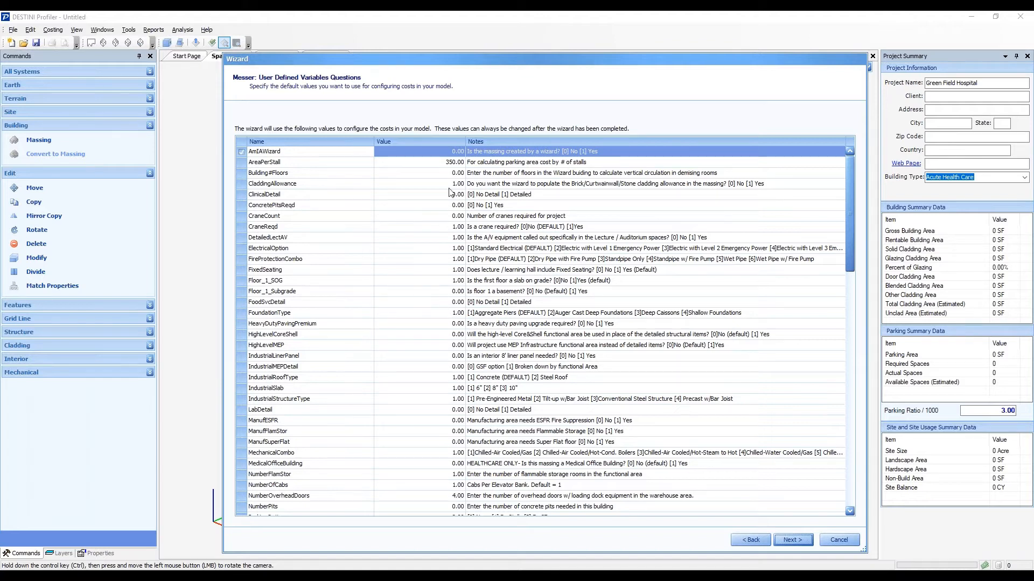
click(457, 151)
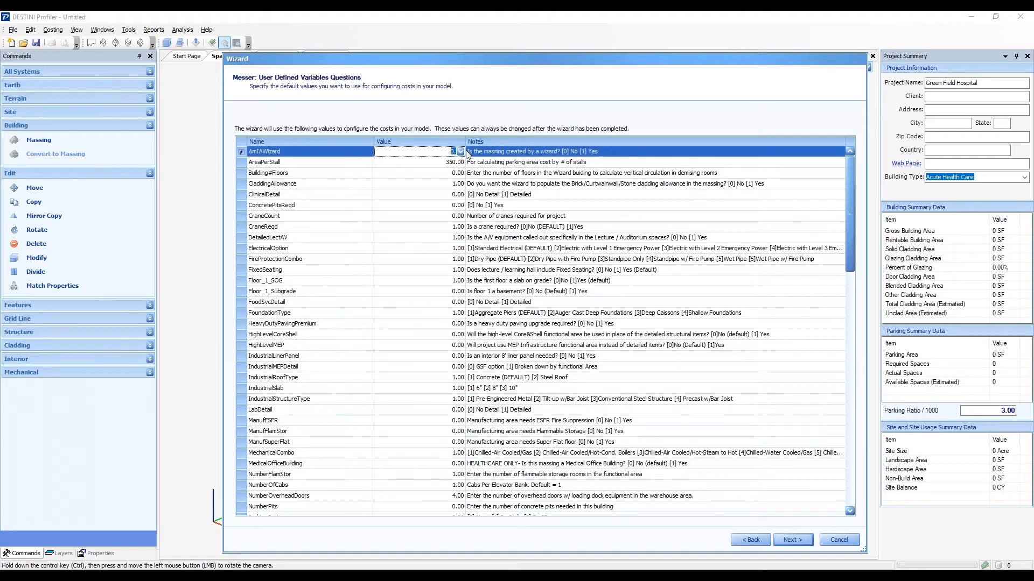
click(462, 151)
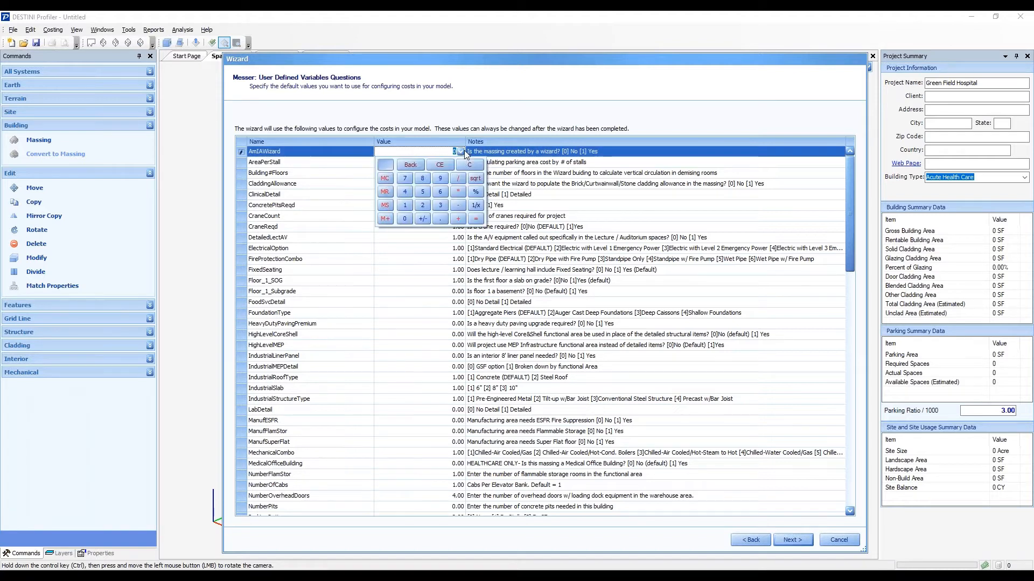
click(405, 205)
click(291, 334)
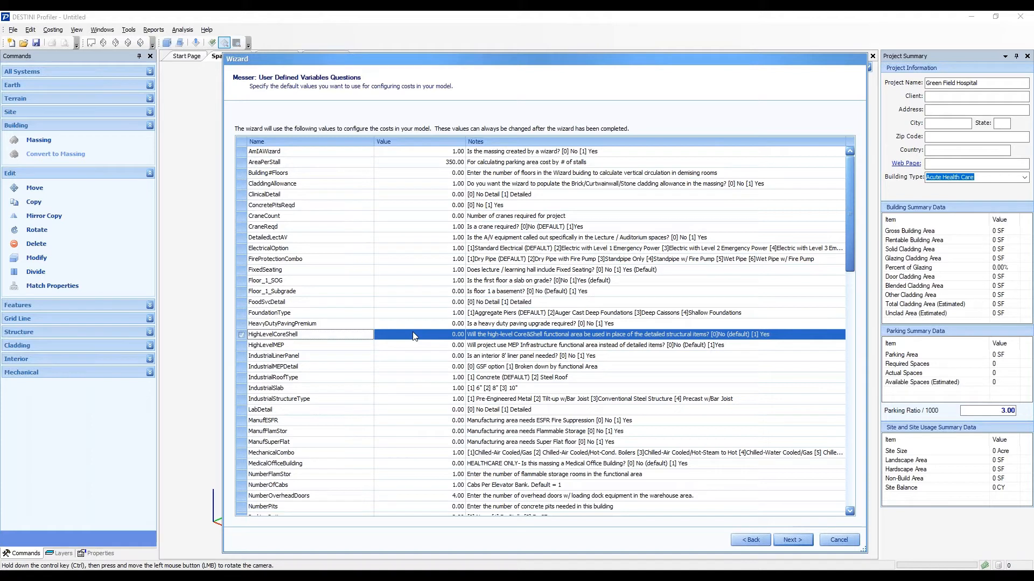
Try setting the HighLevelMEP variable to 1 so the project uses the MEP Infrastructure functional area.
click(328, 346)
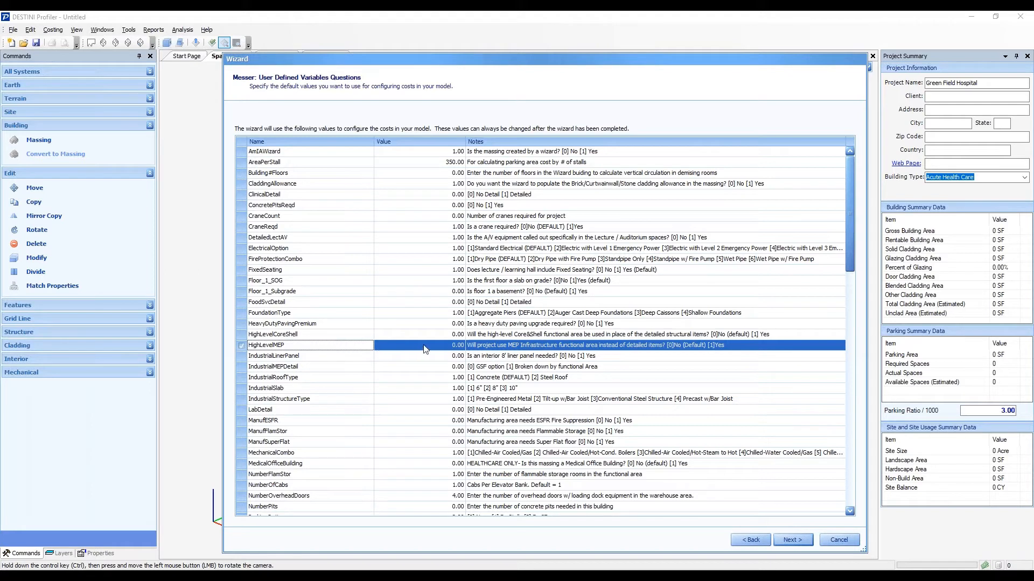
click(436, 349)
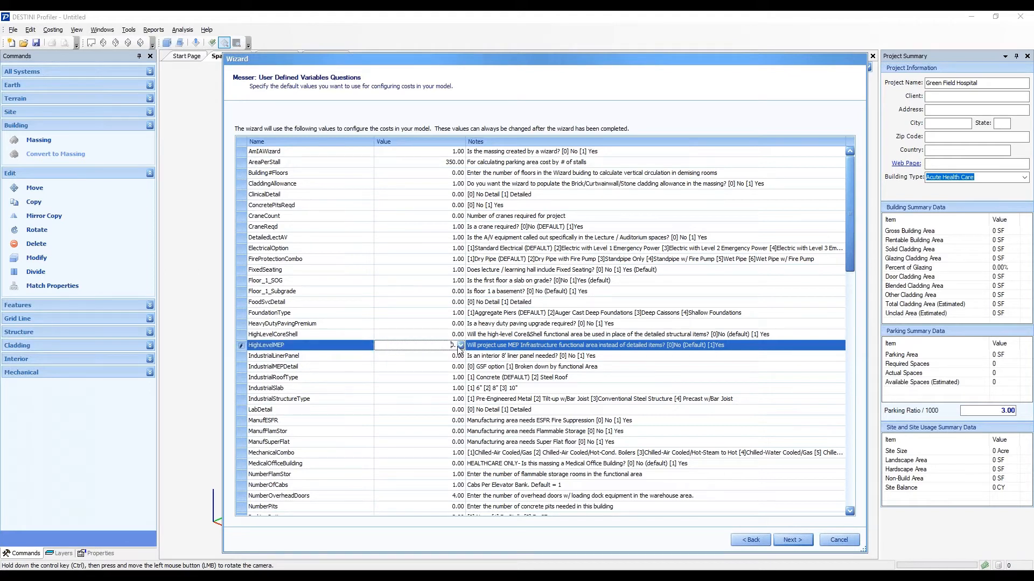
click(461, 346)
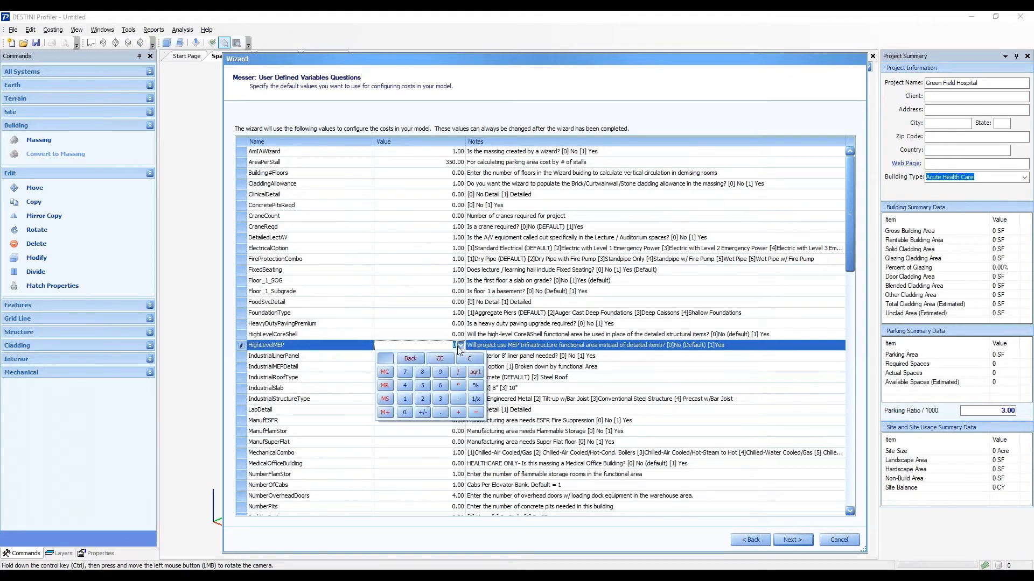
click(406, 399)
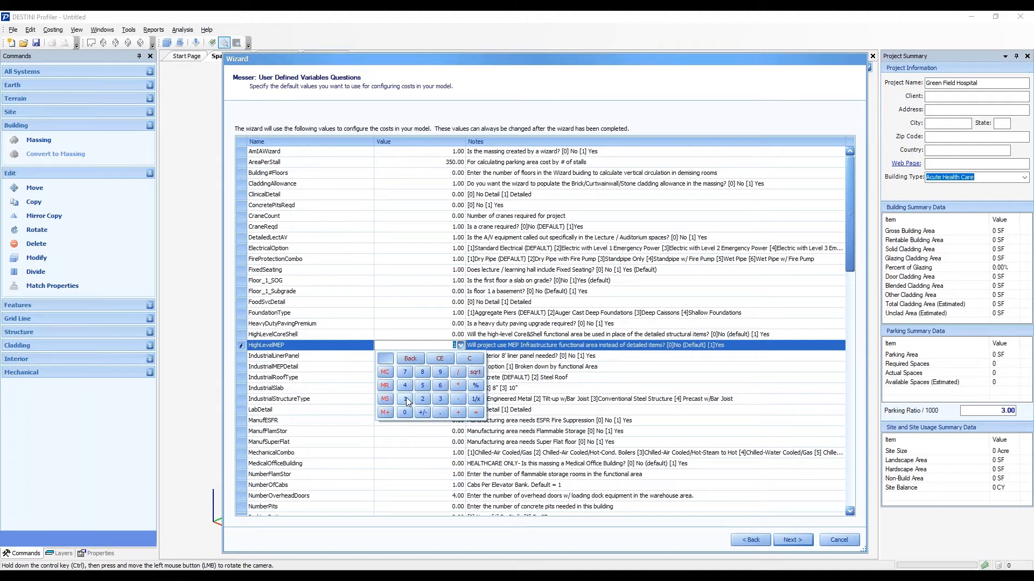
click(326, 348)
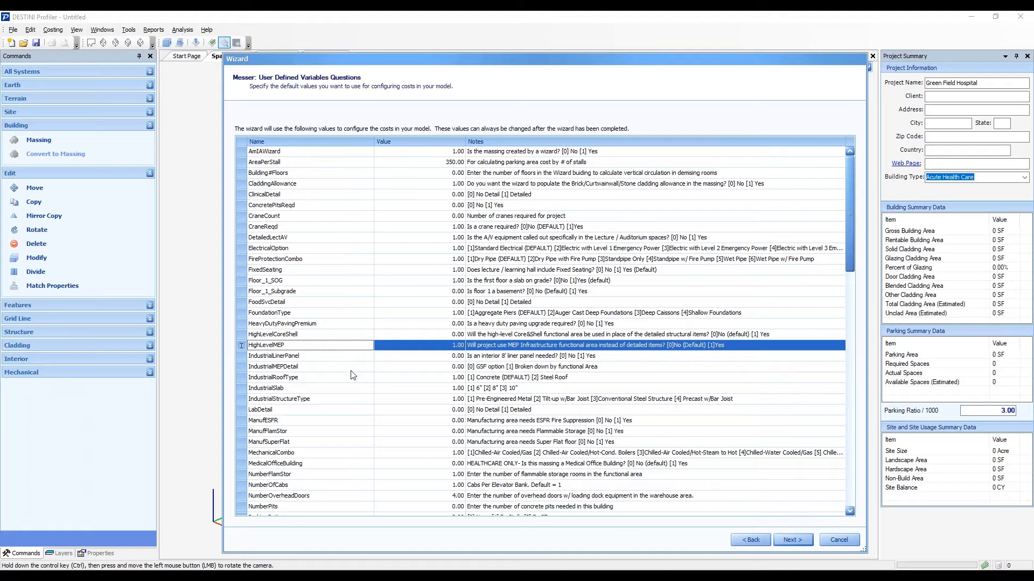
click(386, 377)
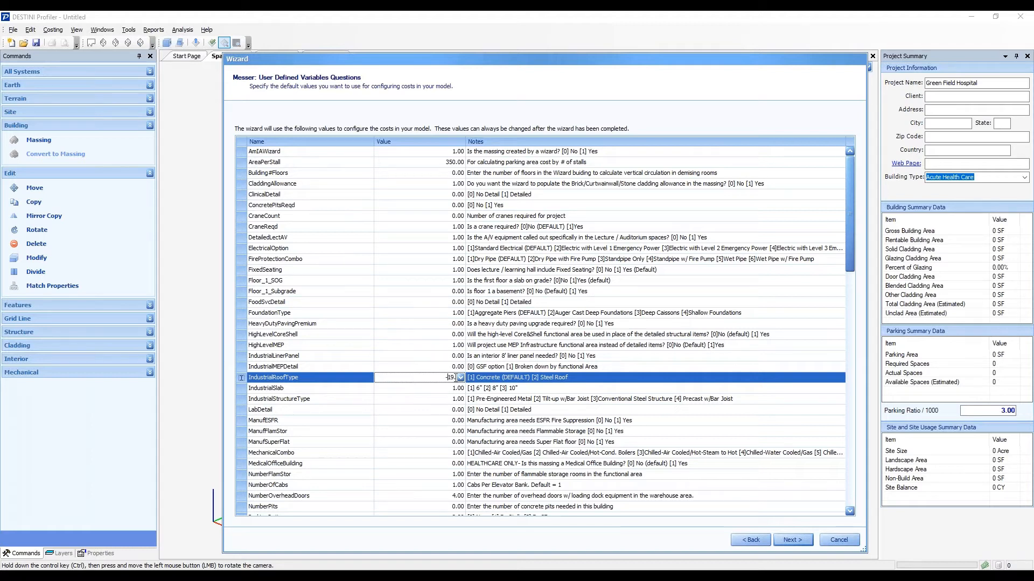
click(461, 378)
click(471, 392)
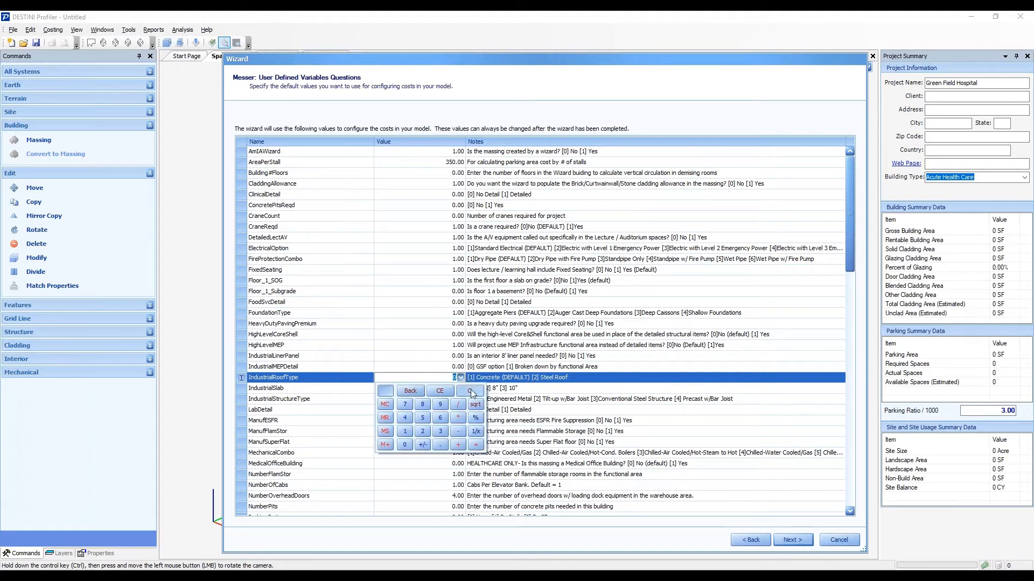
click(370, 376)
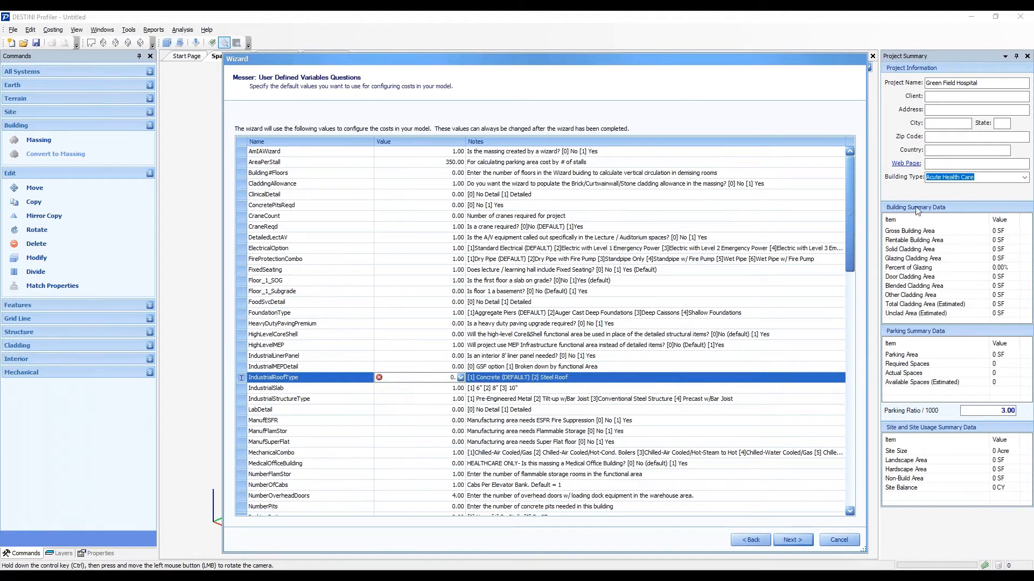
click(460, 378)
click(404, 431)
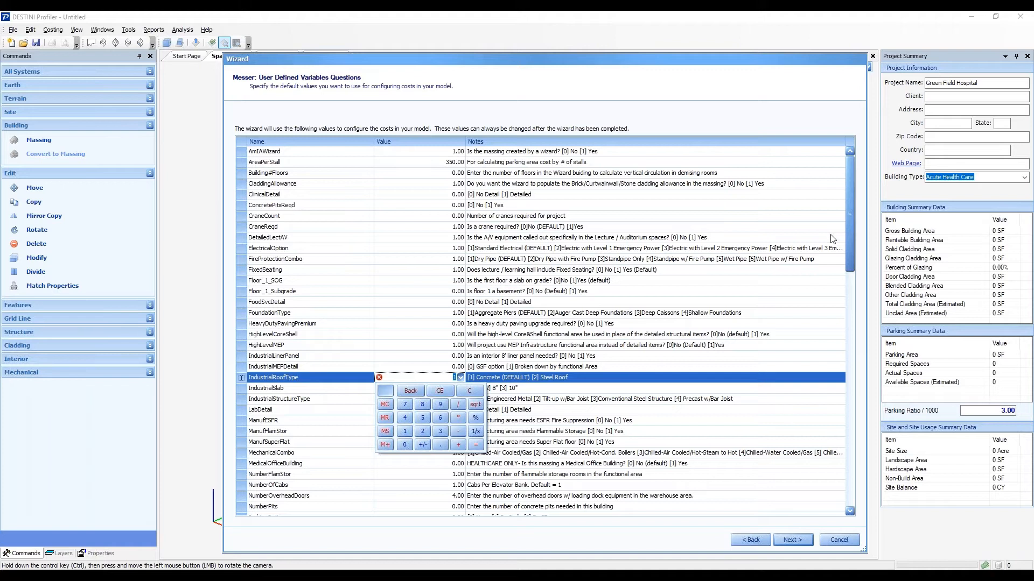
click(851, 234)
Set the ShoringOption variable to 2 for layback shoring.
drag(850, 232, 798, 478)
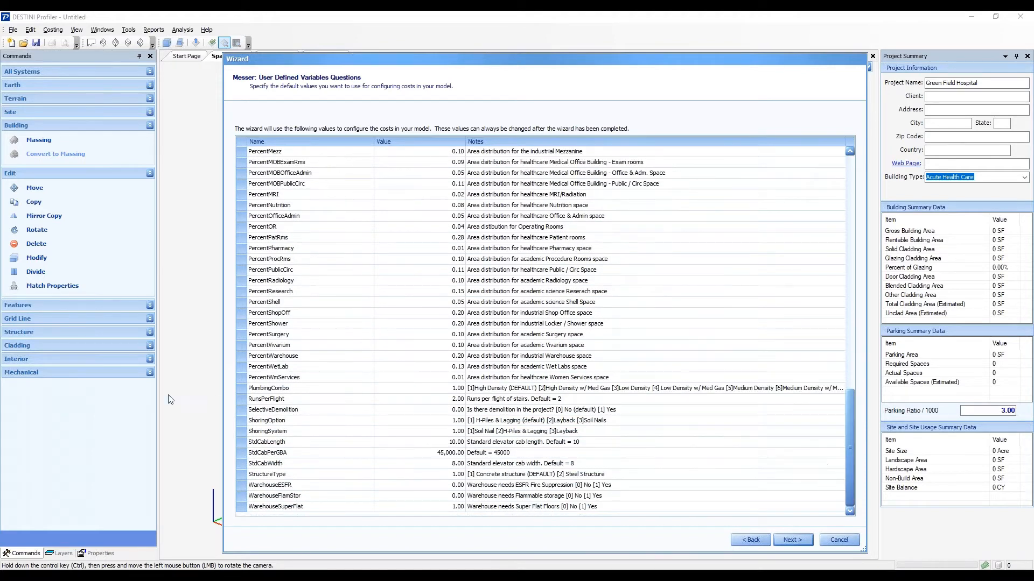
click(439, 421)
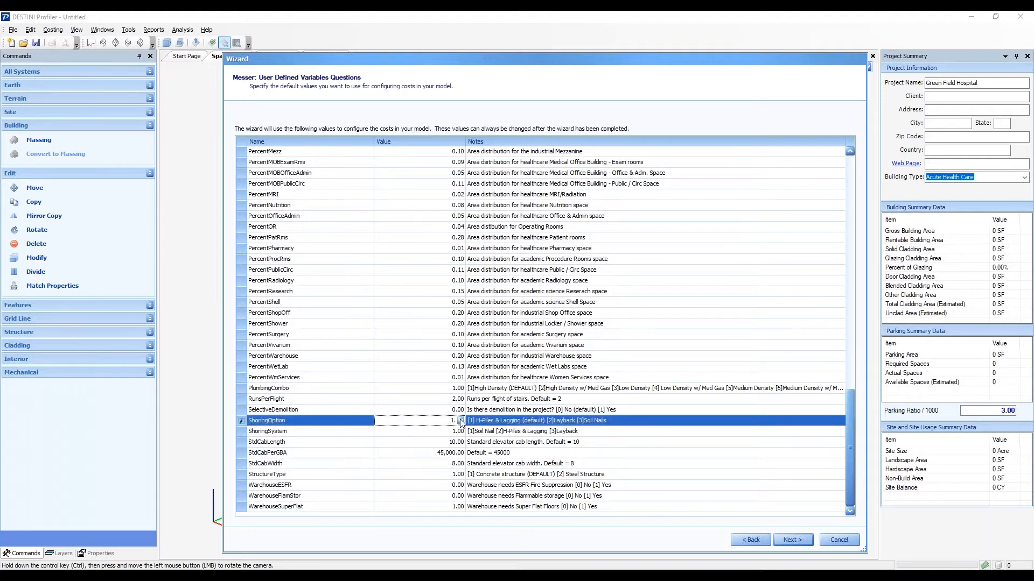
click(460, 421)
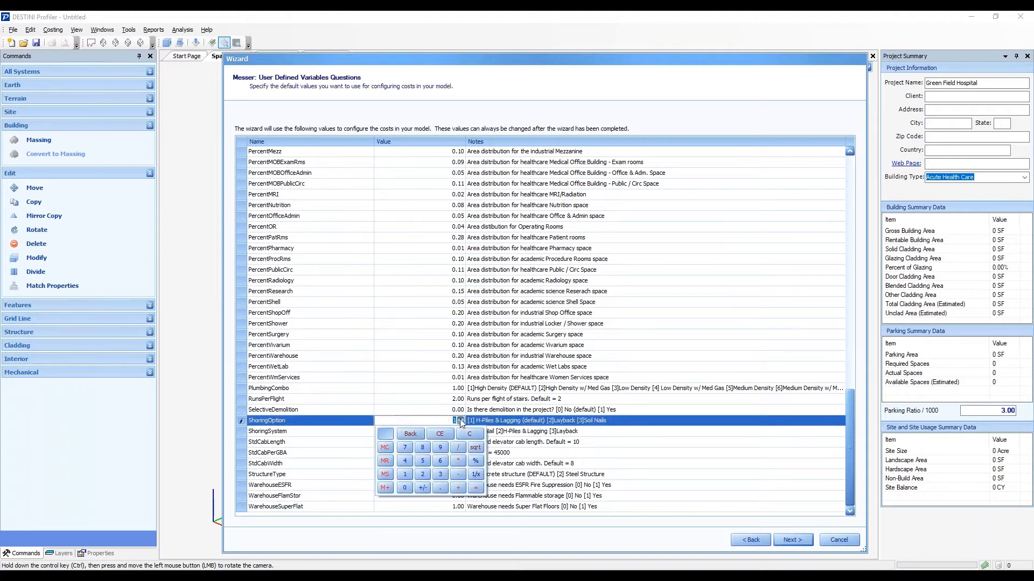
click(423, 475)
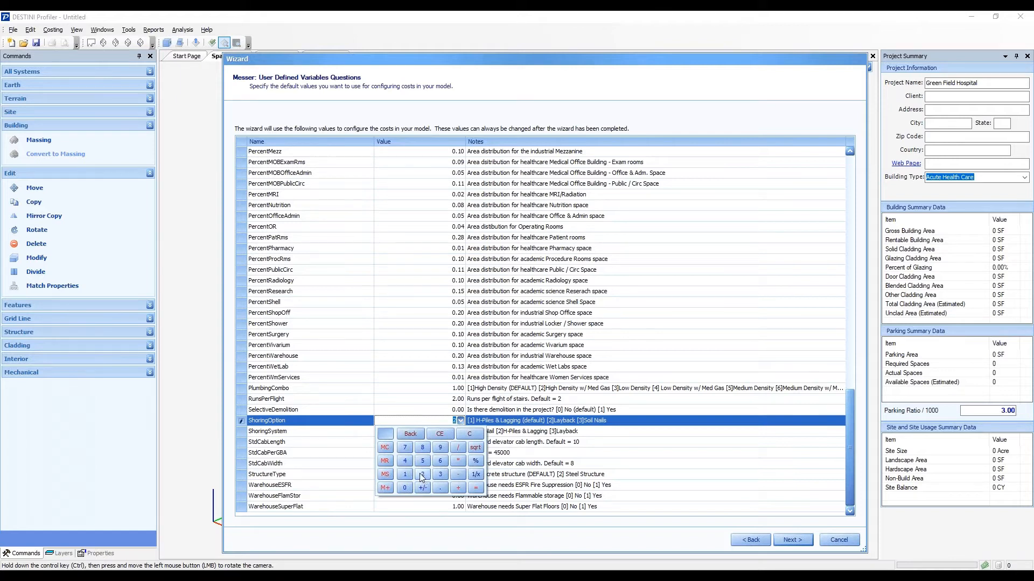
click(312, 434)
Set the ShoringSystem variable to 3 to match the layback option.
click(456, 433)
click(460, 432)
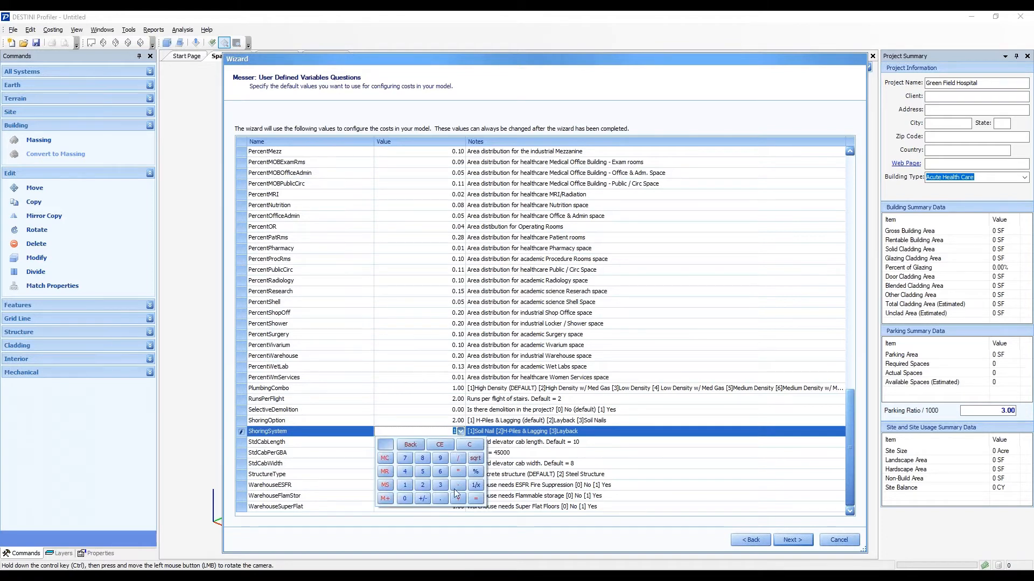
click(441, 486)
click(318, 447)
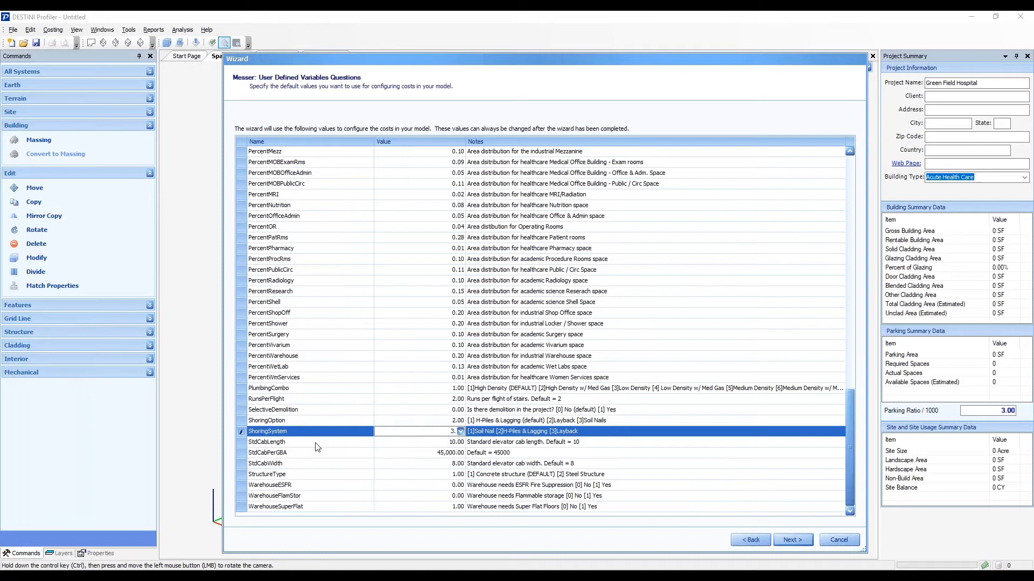
Set the StructureType variable to 2 for a steel structure.
click(412, 476)
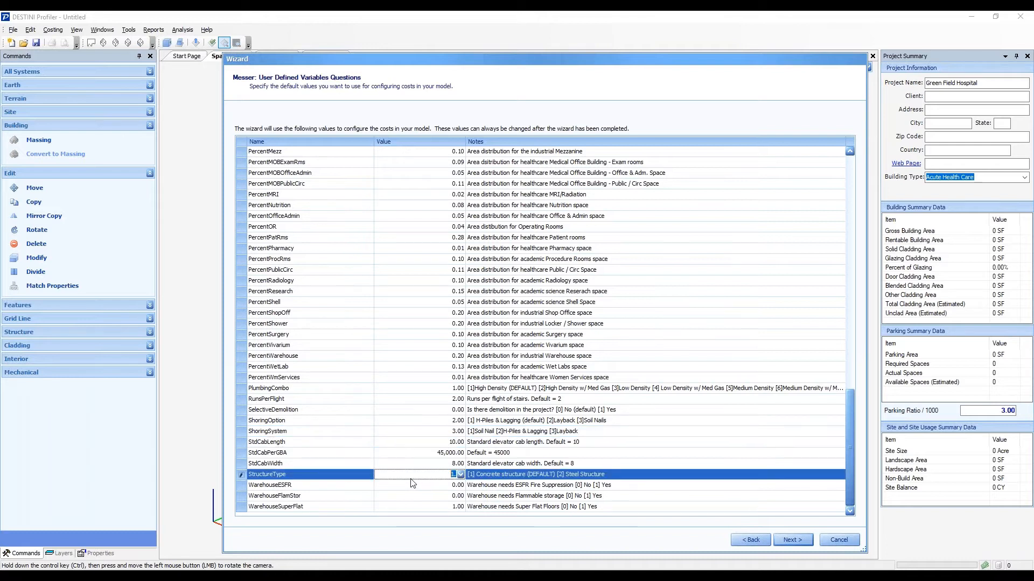
click(461, 475)
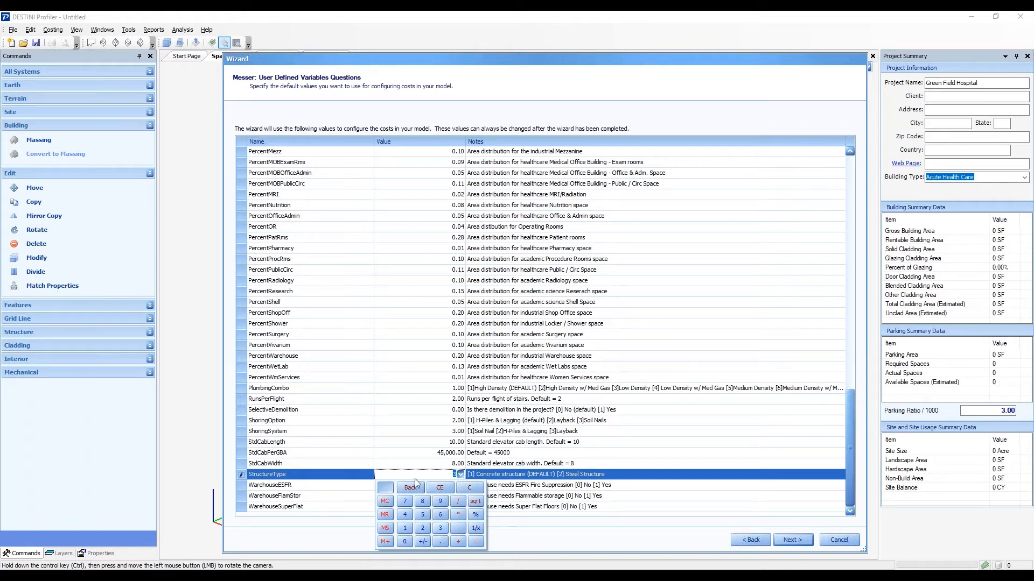
click(405, 468)
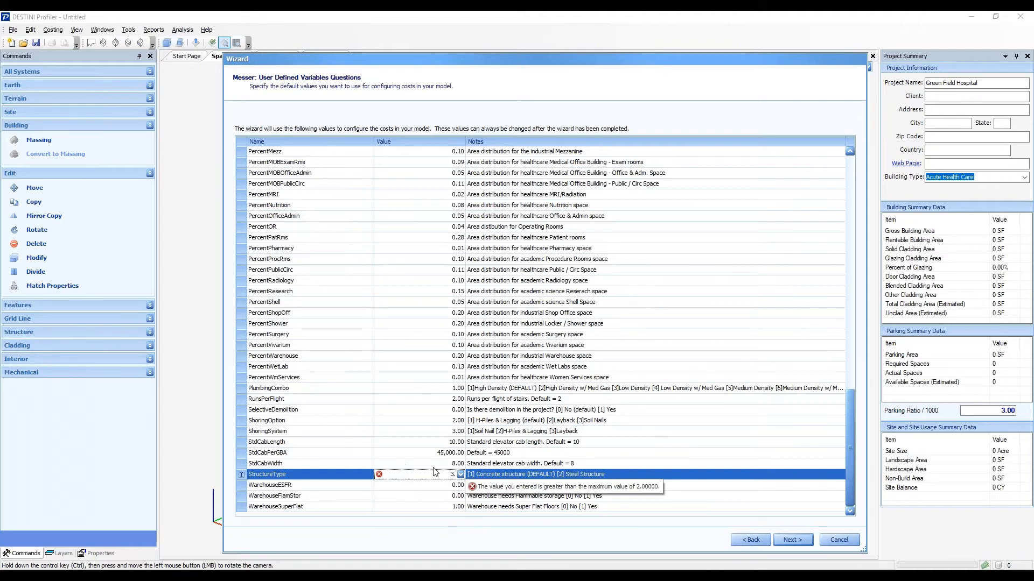
click(461, 475)
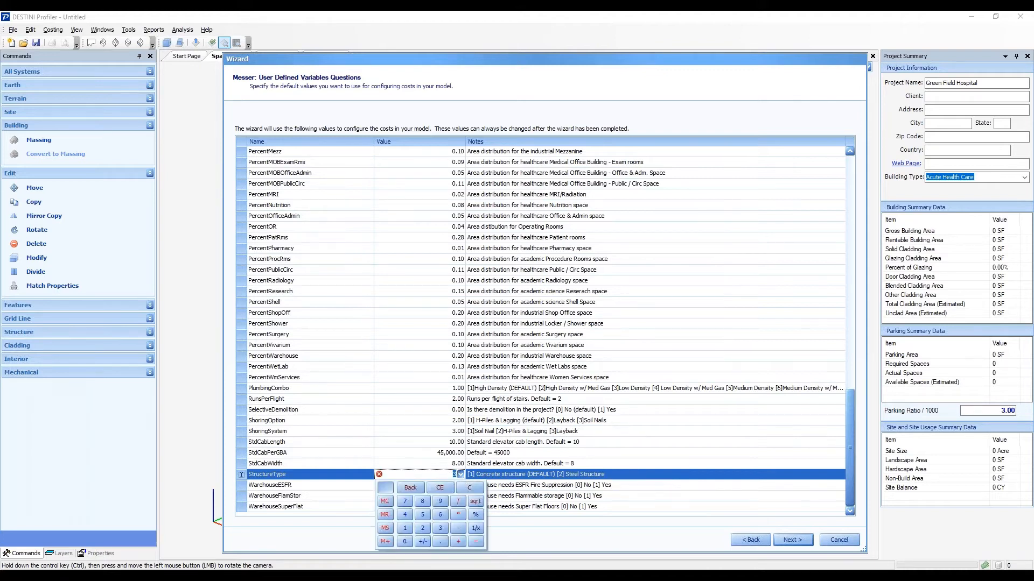
click(424, 532)
click(415, 463)
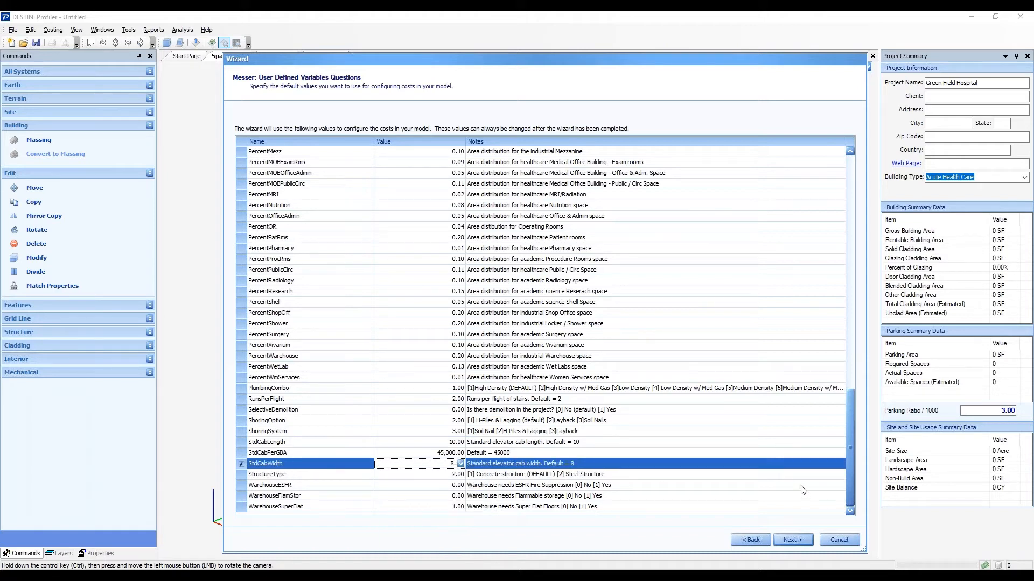
Finish the wizard with the regional multiplier kept at 1.00 to generate the building, and display its interior rooms.
click(793, 541)
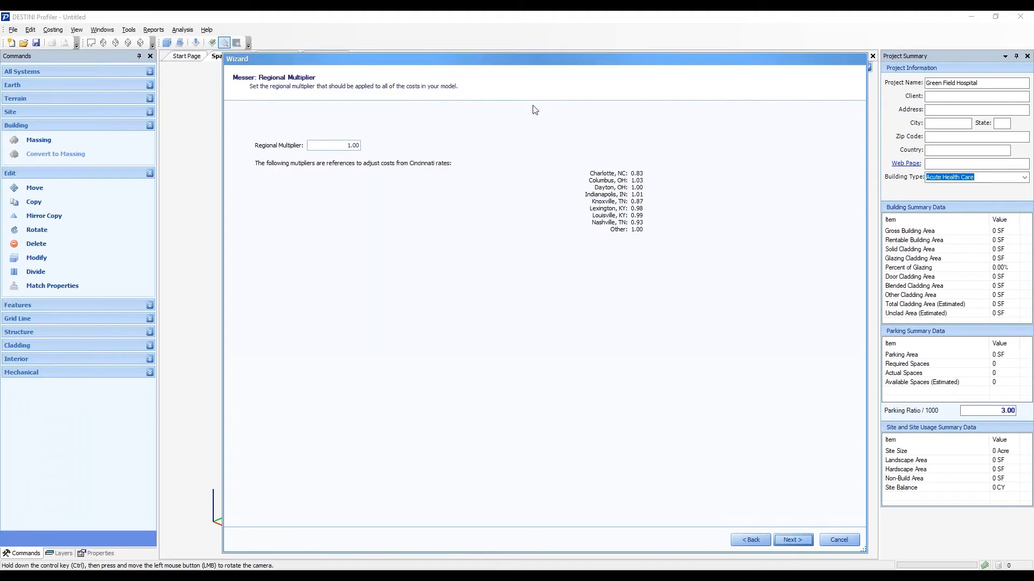
drag(556, 53, 434, 38)
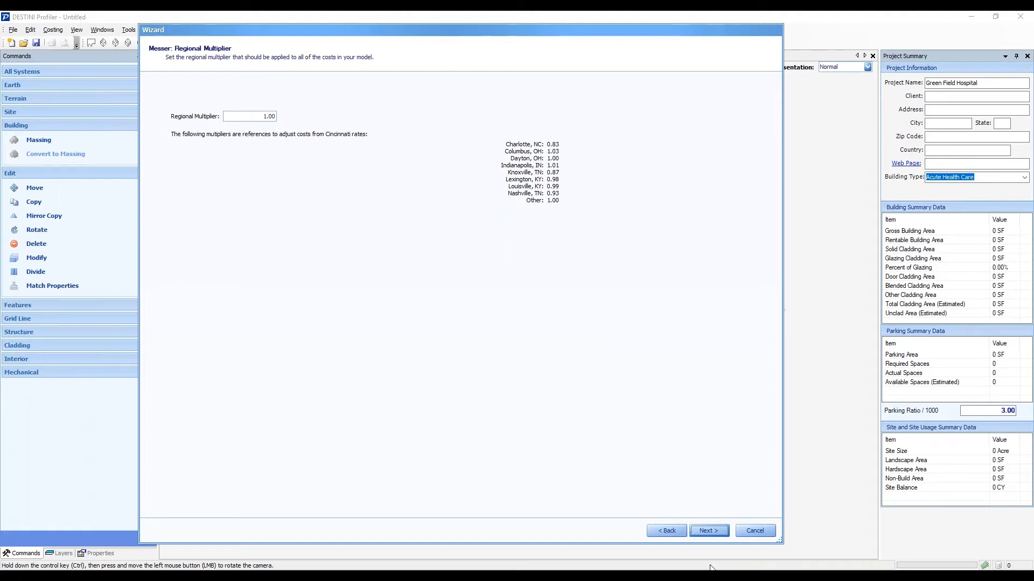
click(721, 535)
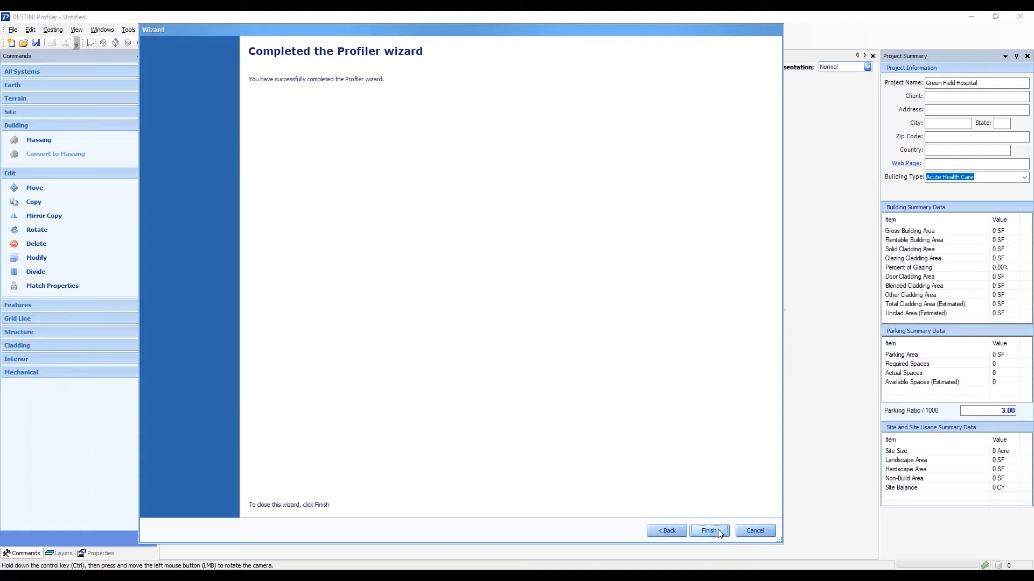
click(718, 530)
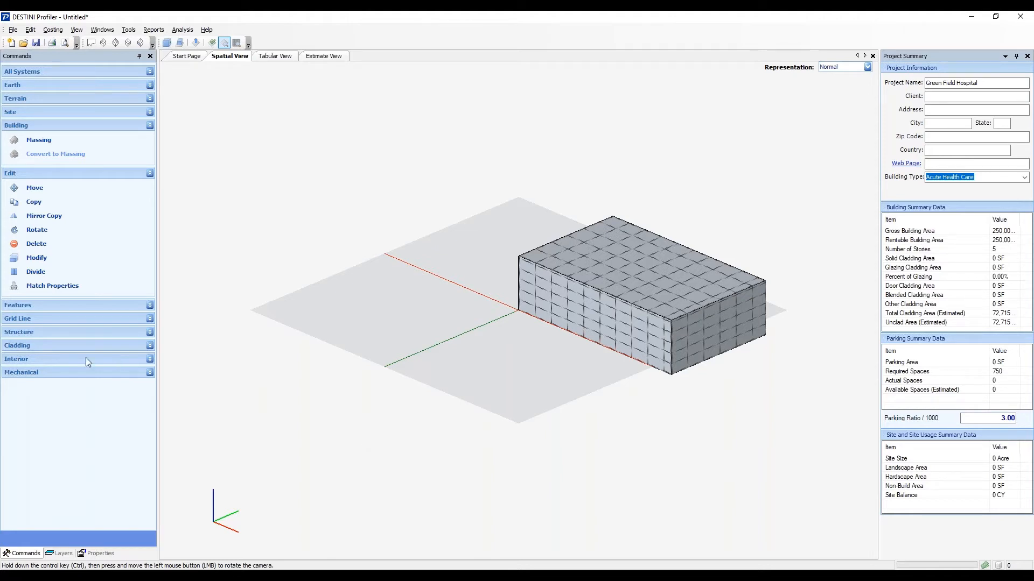
click(69, 360)
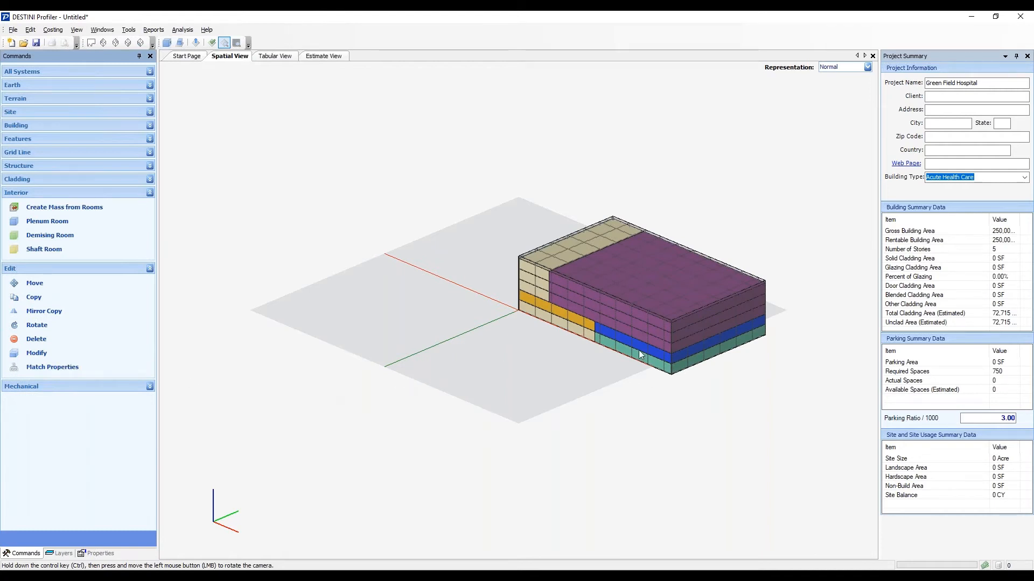
Hide the roof and floors 2 through 5 of the Green Field building, then review the resulting cost estimate.
scroll(641, 354, up, 2)
drag(670, 328, 516, 343)
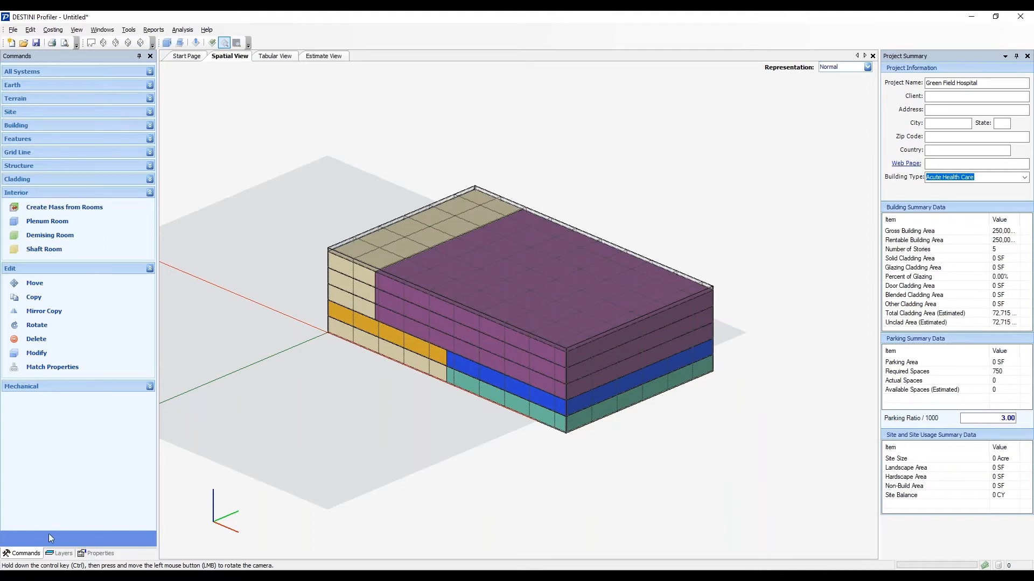
click(64, 558)
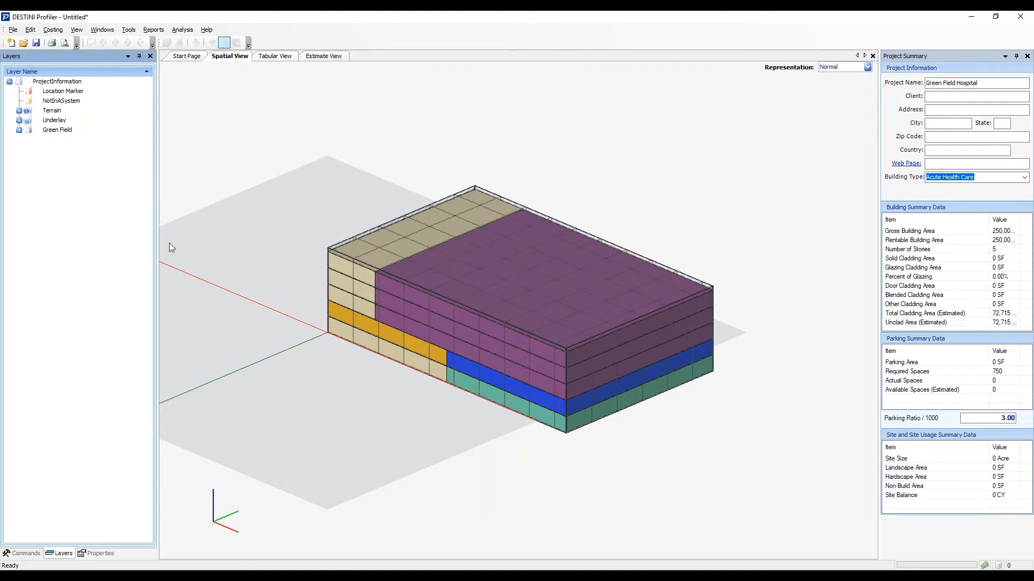
click(19, 131)
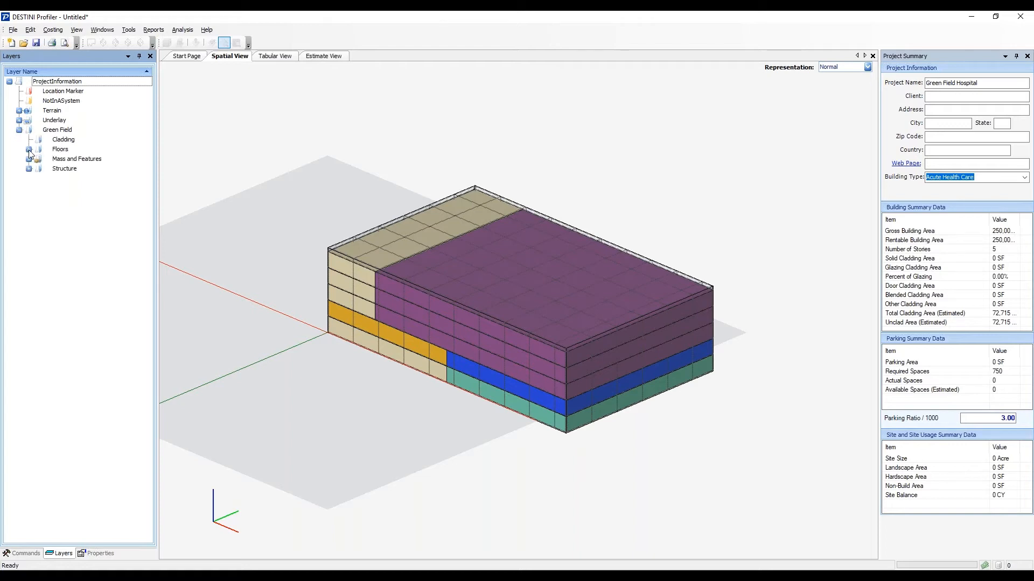
click(29, 150)
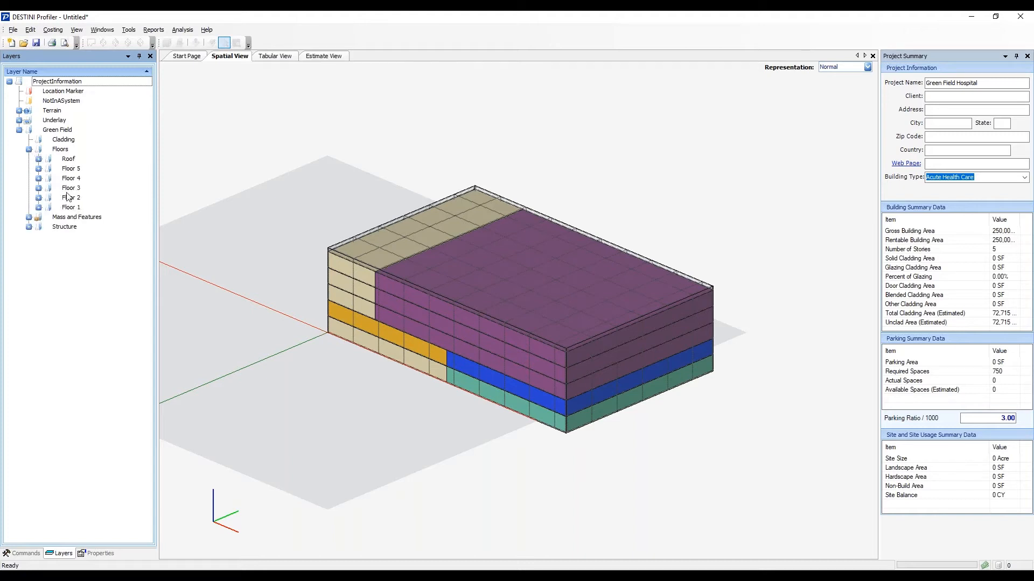
click(70, 162)
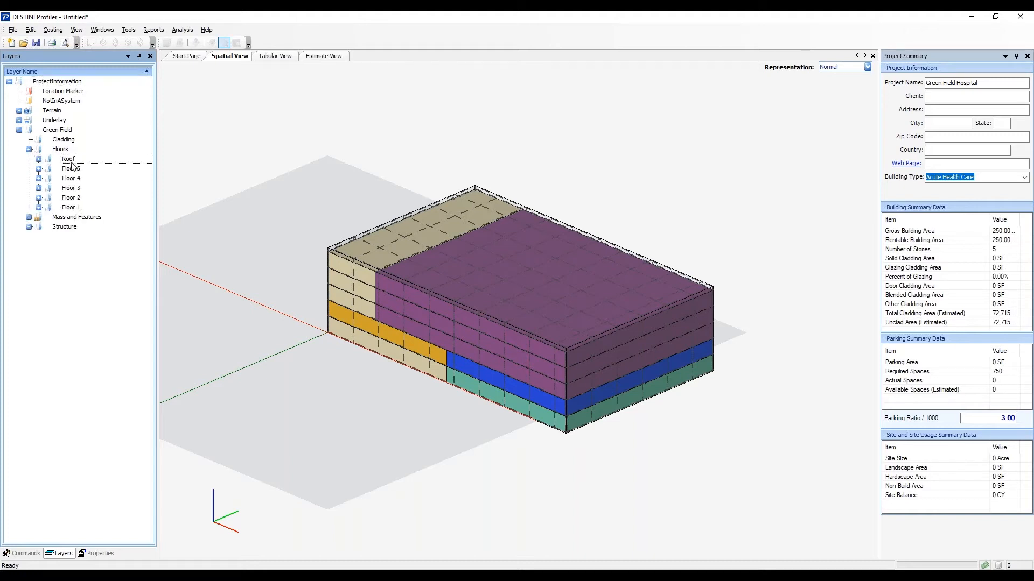
shift+click(72, 198)
right_click(72, 198)
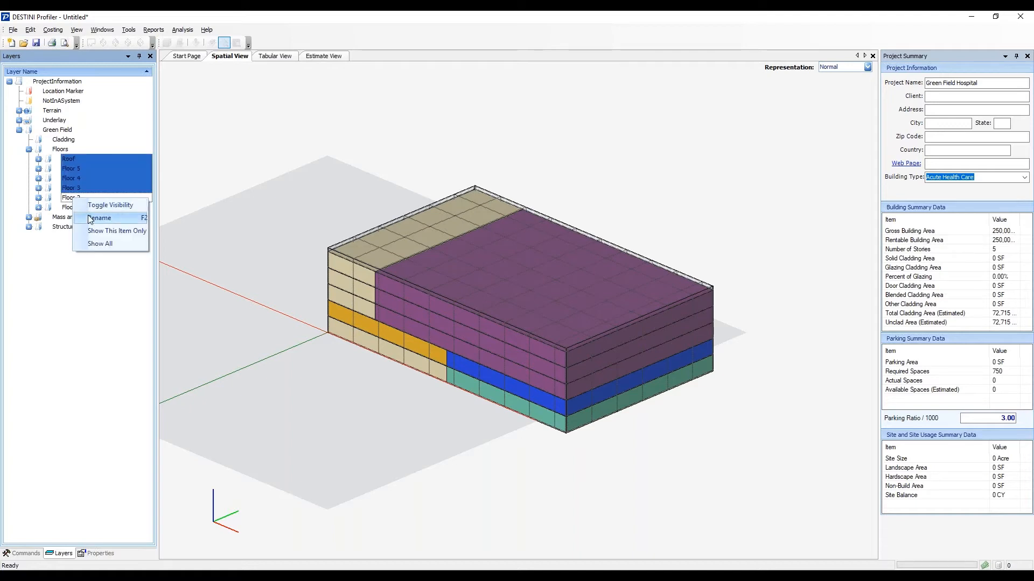
click(95, 206)
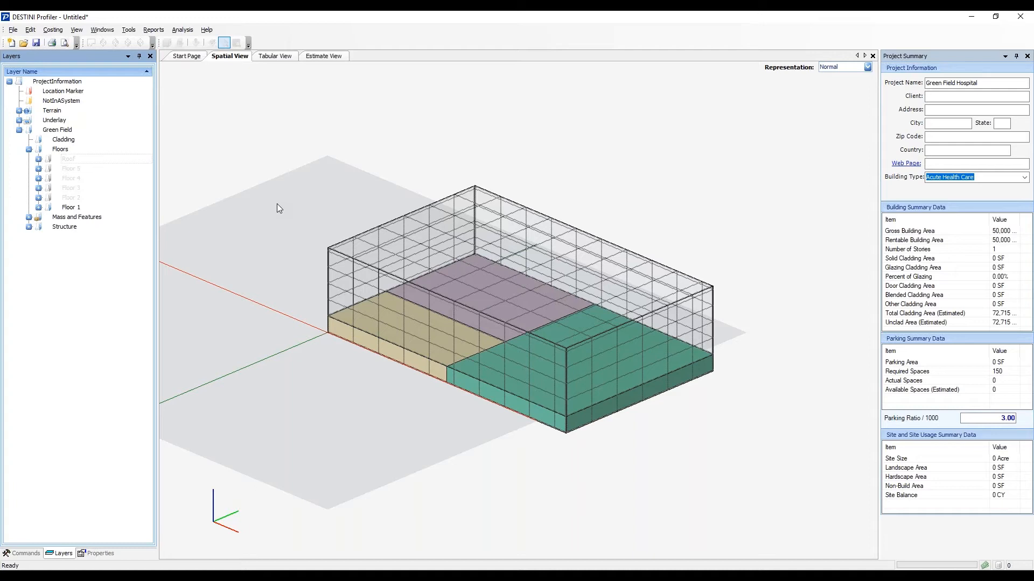
click(323, 58)
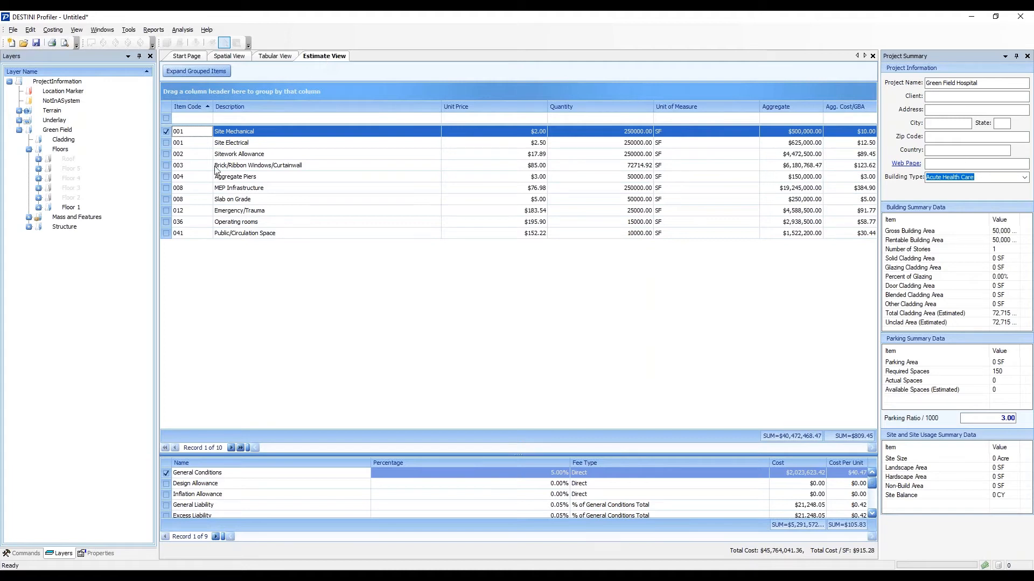
Choose Cladding - Brick from the material palette as the active cladding material.
click(25, 554)
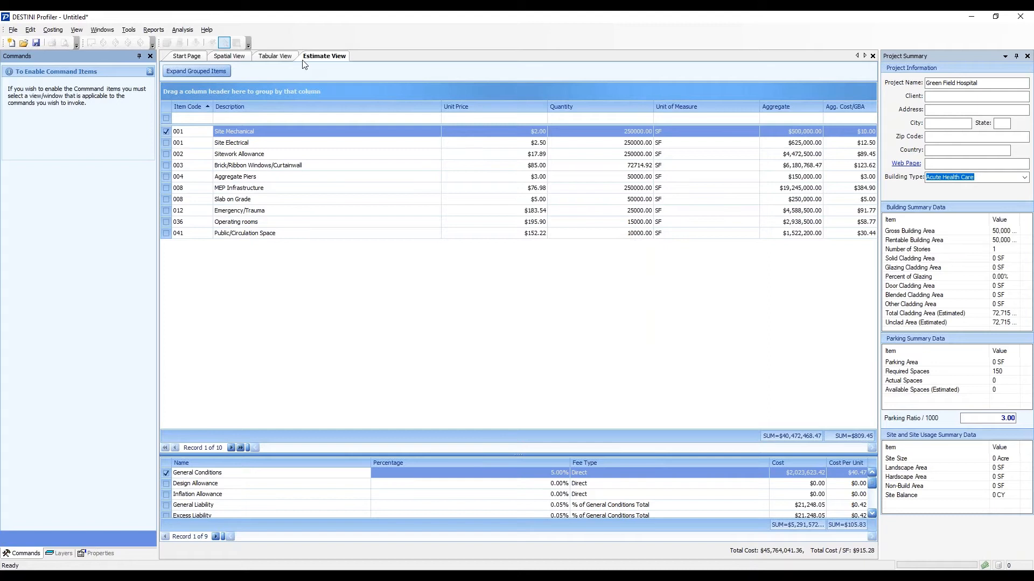
click(225, 58)
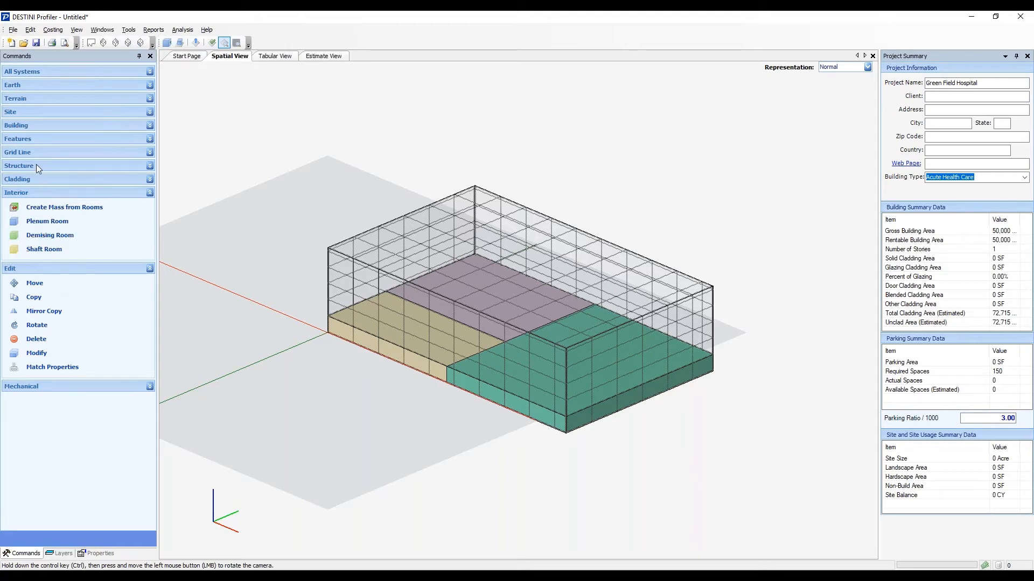
click(34, 177)
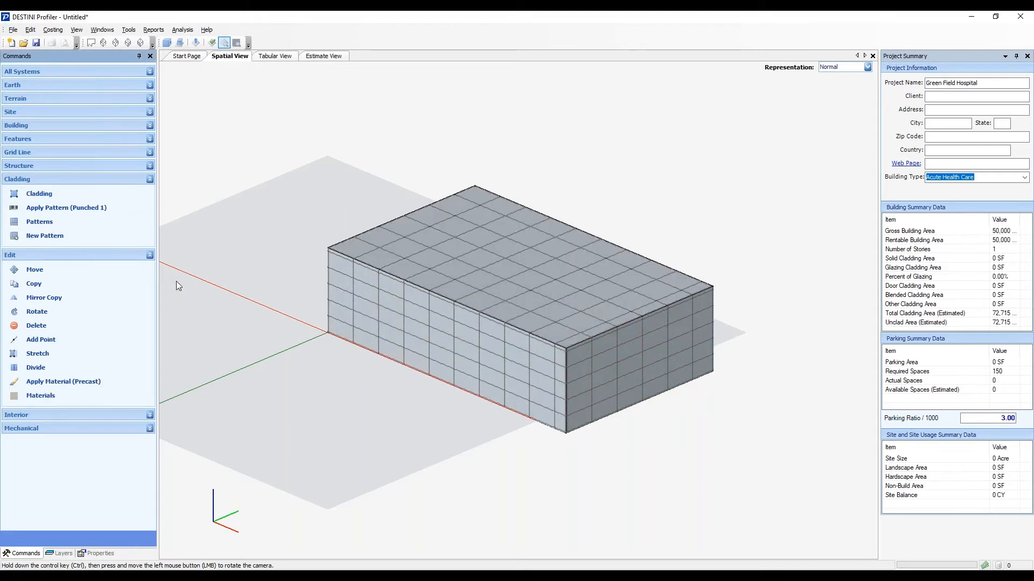
click(42, 195)
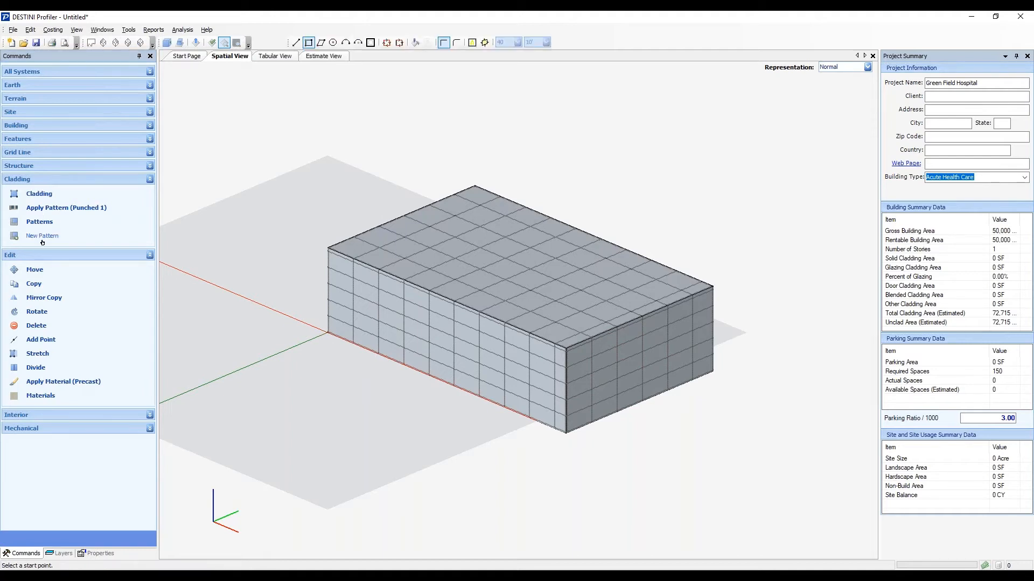
click(38, 397)
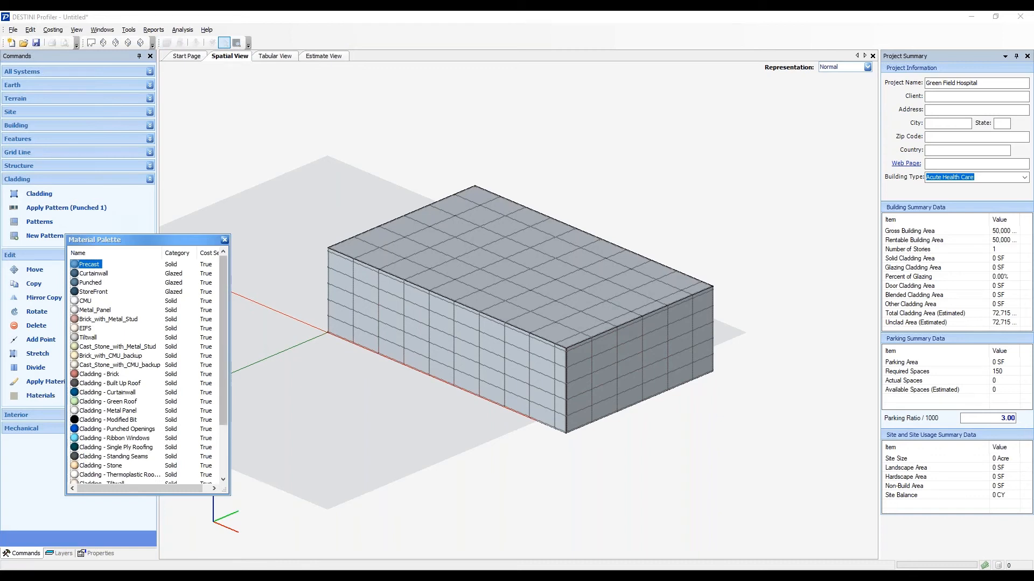
drag(231, 364, 280, 362)
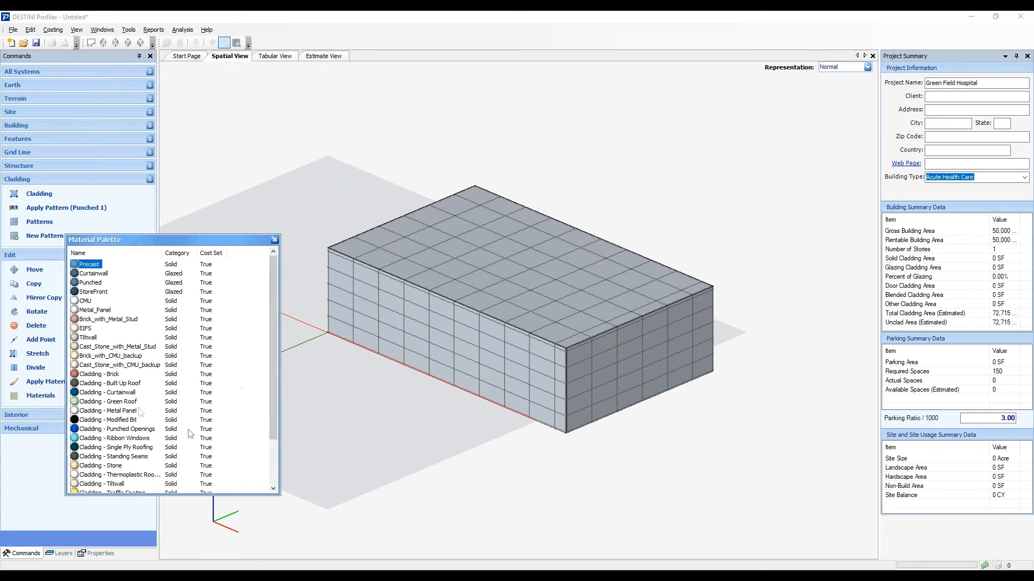
click(91, 375)
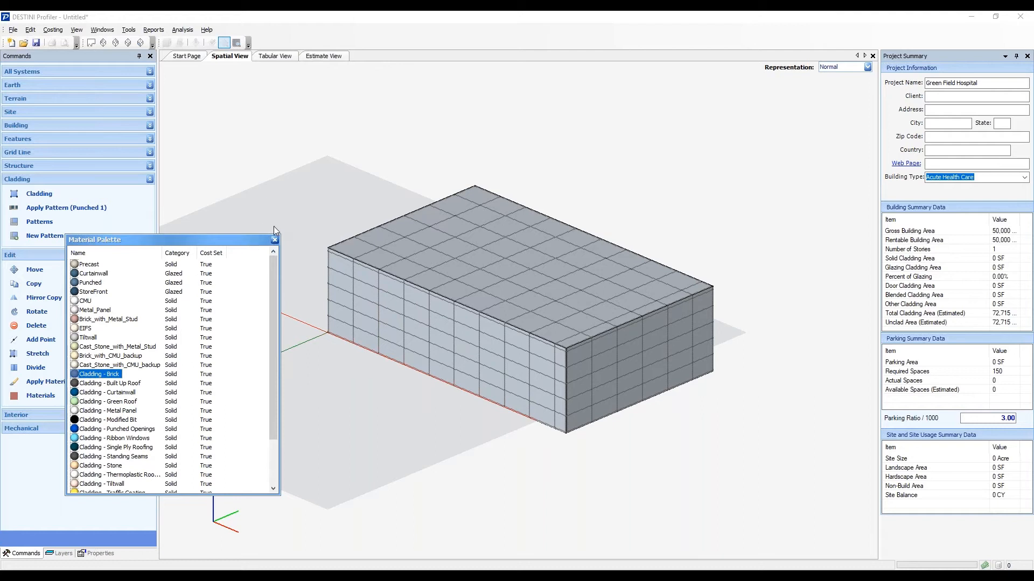
click(274, 240)
Apply the brick cladding to the building's entire long front face, and display the cost estimate.
click(65, 193)
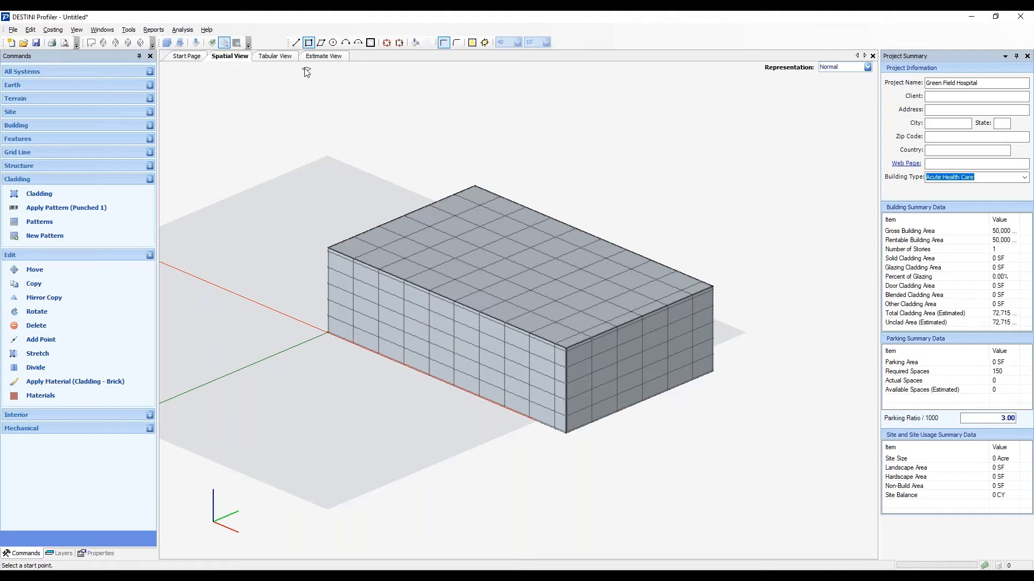
click(415, 43)
click(364, 318)
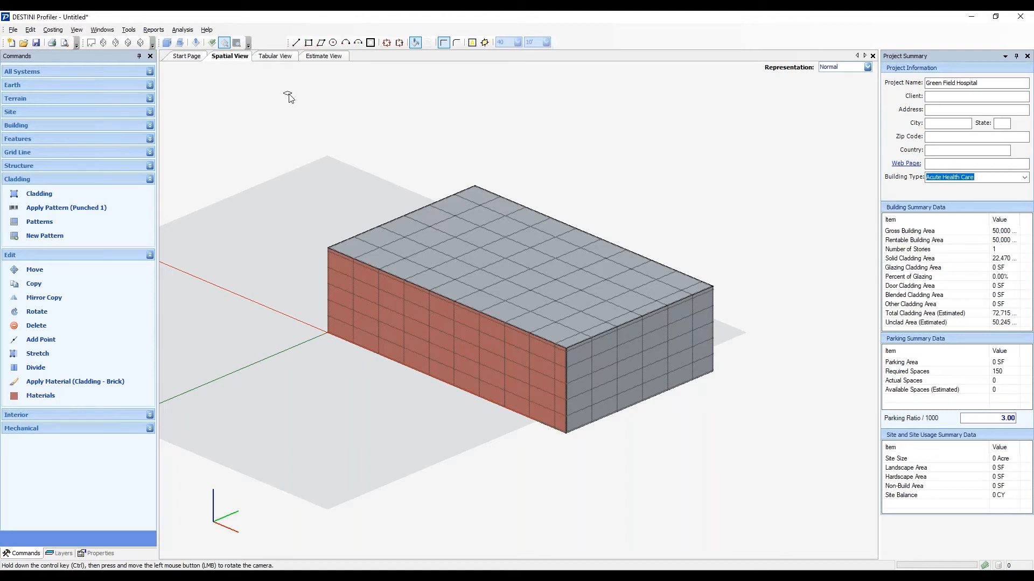
click(323, 56)
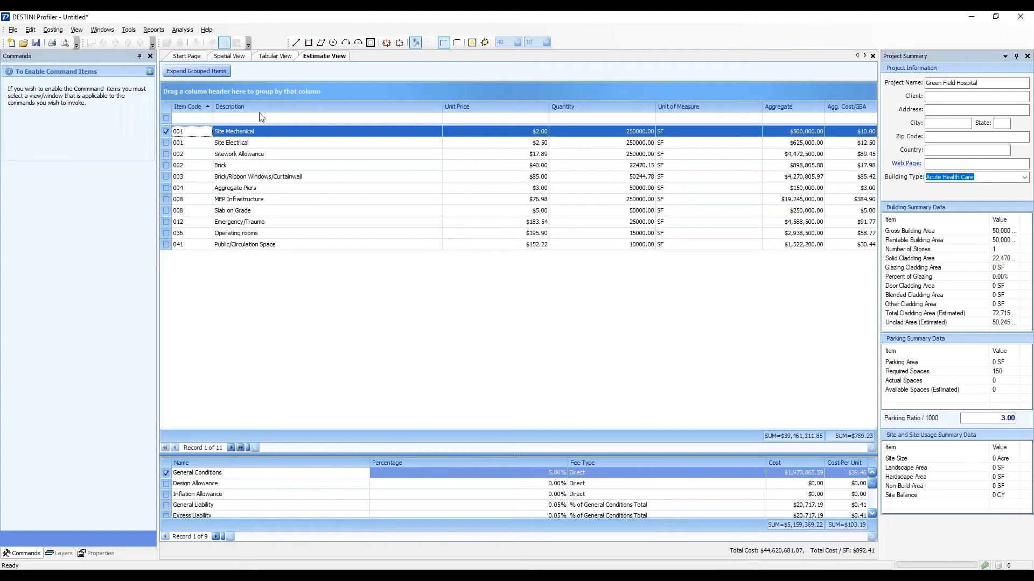
Set the HighLevelMEP switch to 0 in the Green Field massing's contributing variables.
click(267, 59)
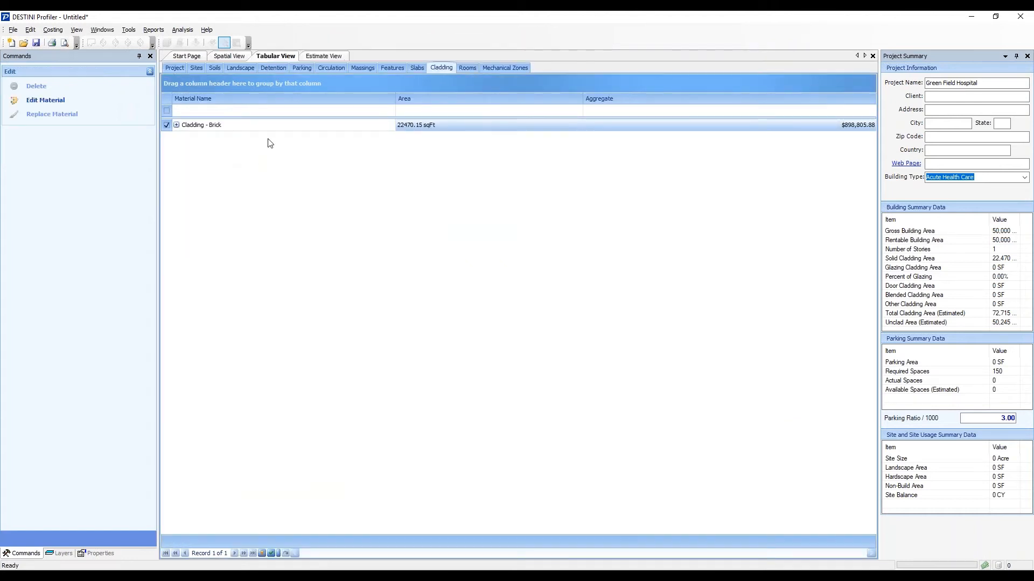
click(358, 67)
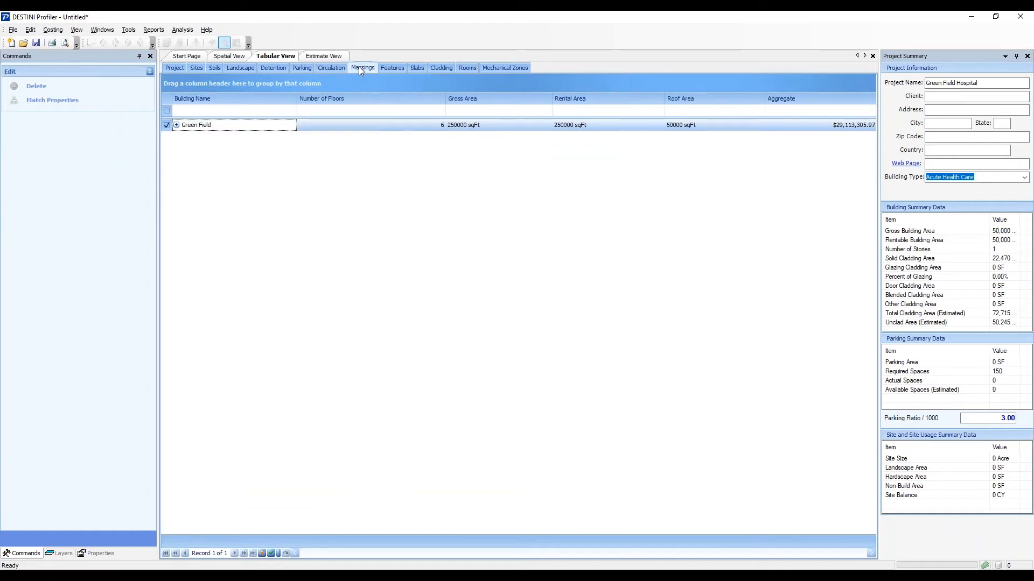
click(176, 125)
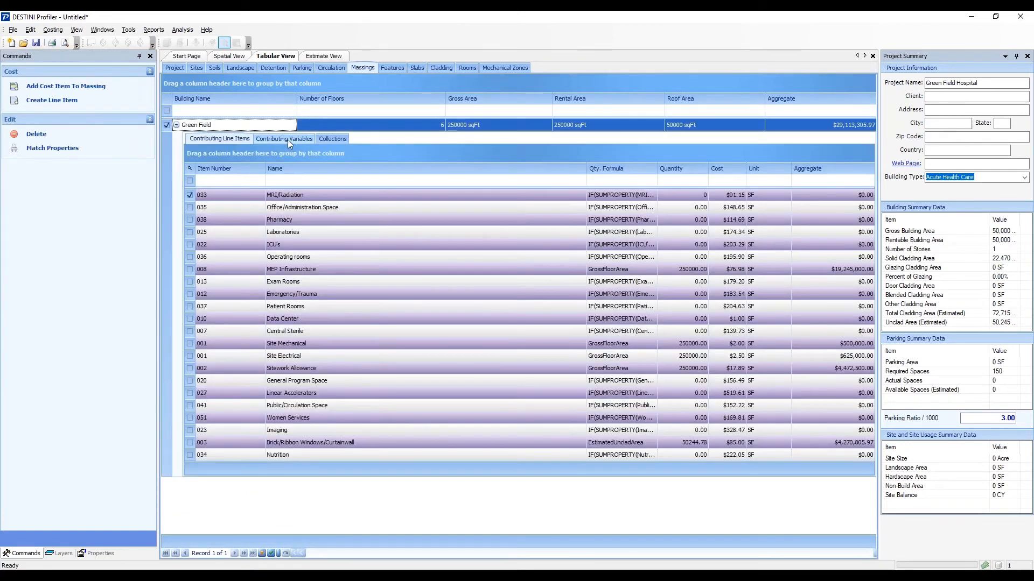
click(287, 140)
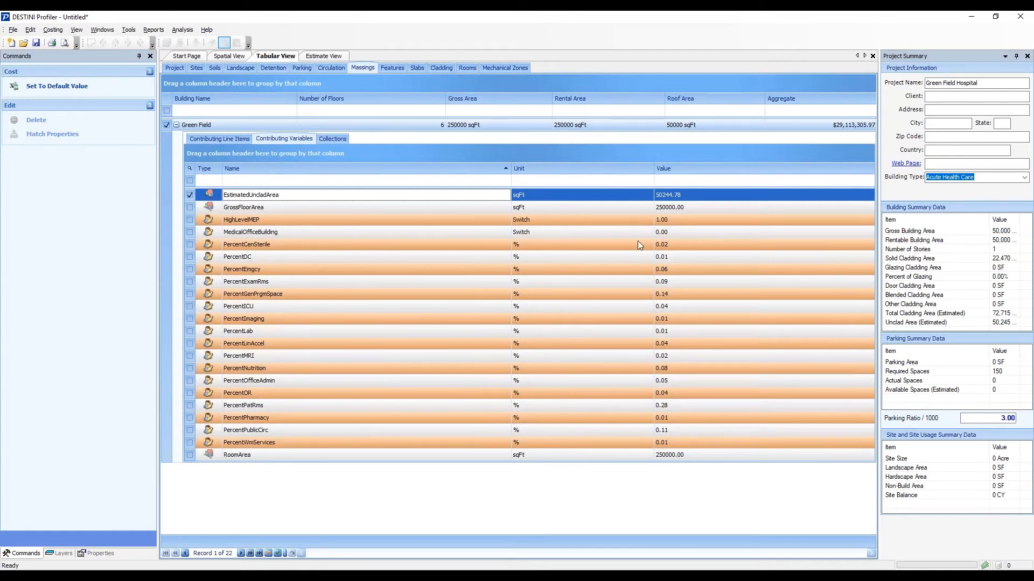
click(667, 221)
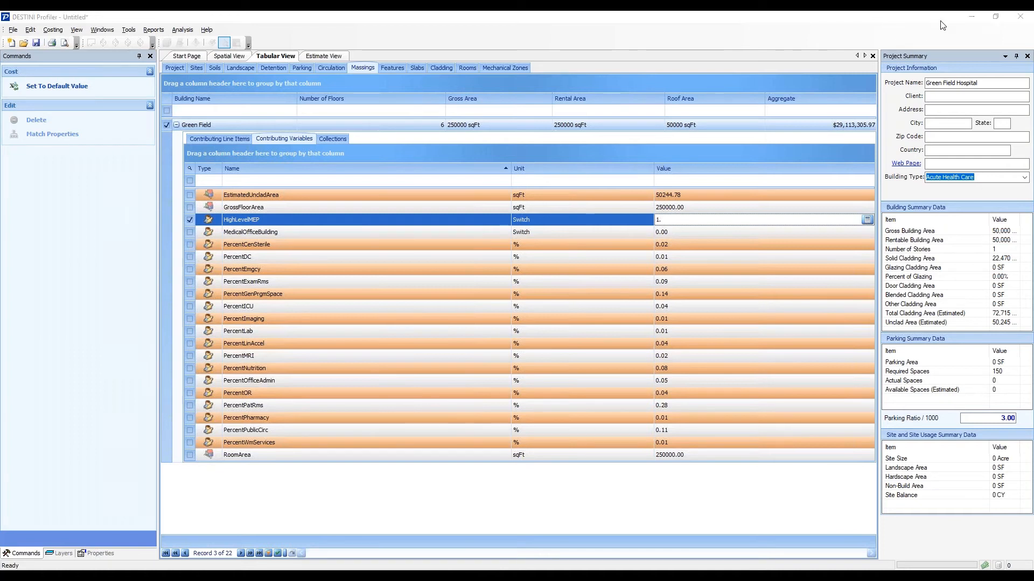
click(867, 220)
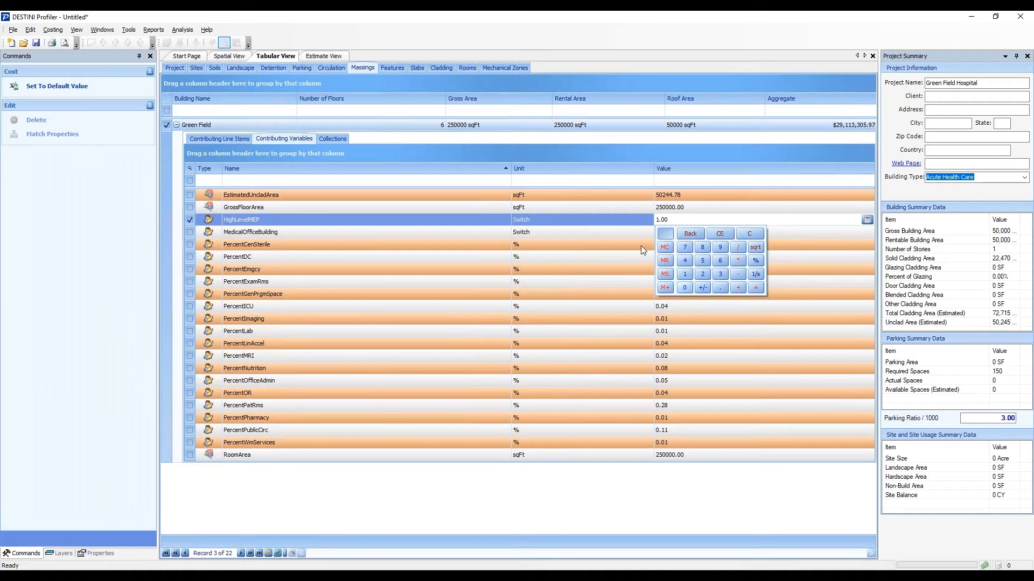
click(560, 234)
click(665, 218)
click(665, 218)
text(0.)
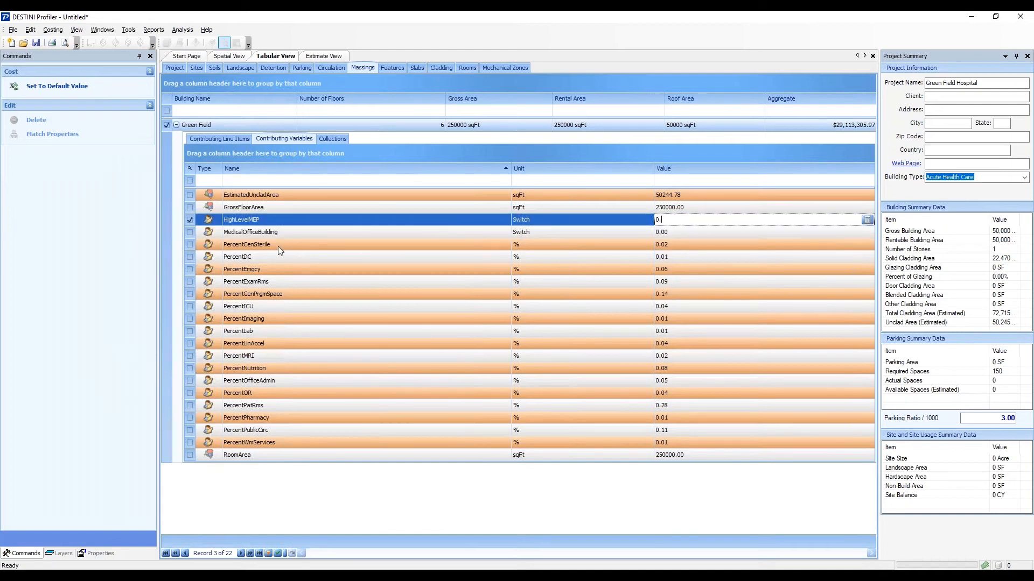
click(603, 228)
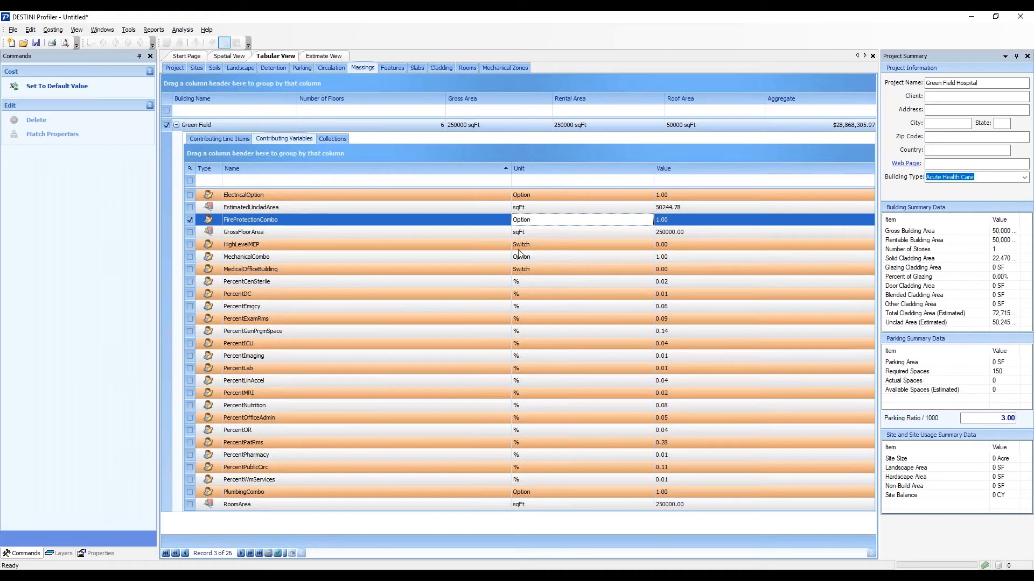
click(684, 257)
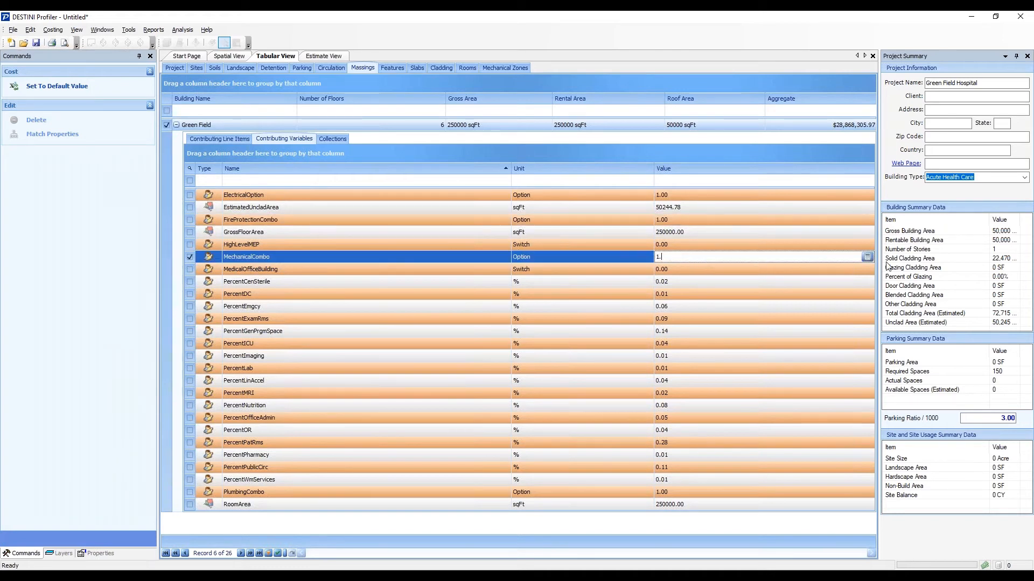
click(867, 257)
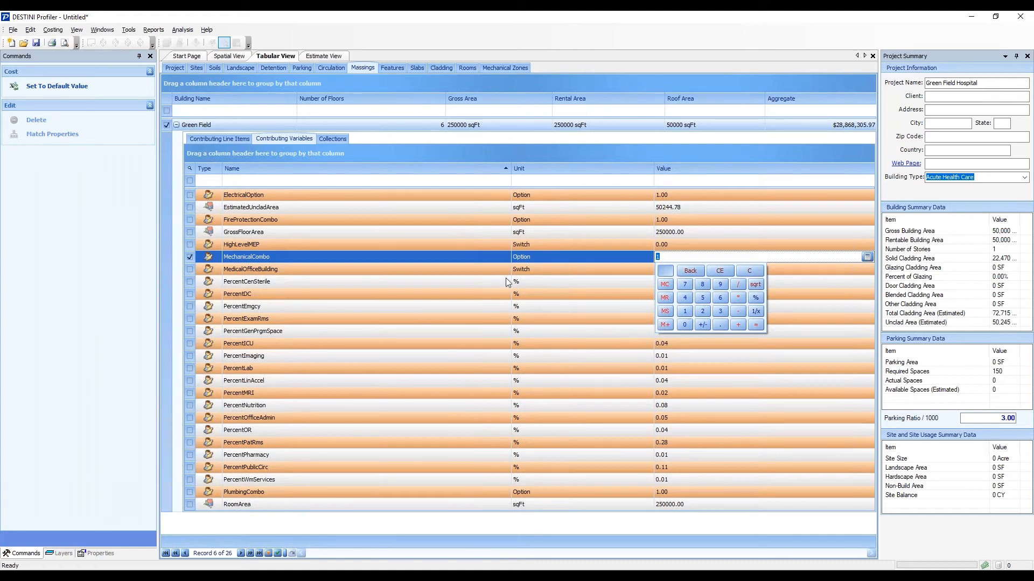
click(535, 261)
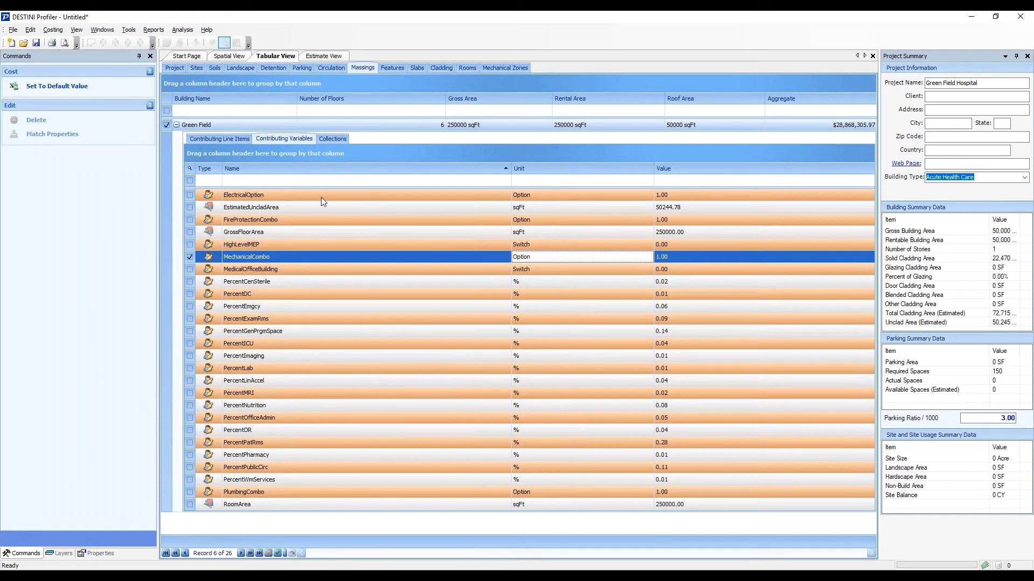
Review the fire protection and electrical line items in the cost estimate.
click(324, 57)
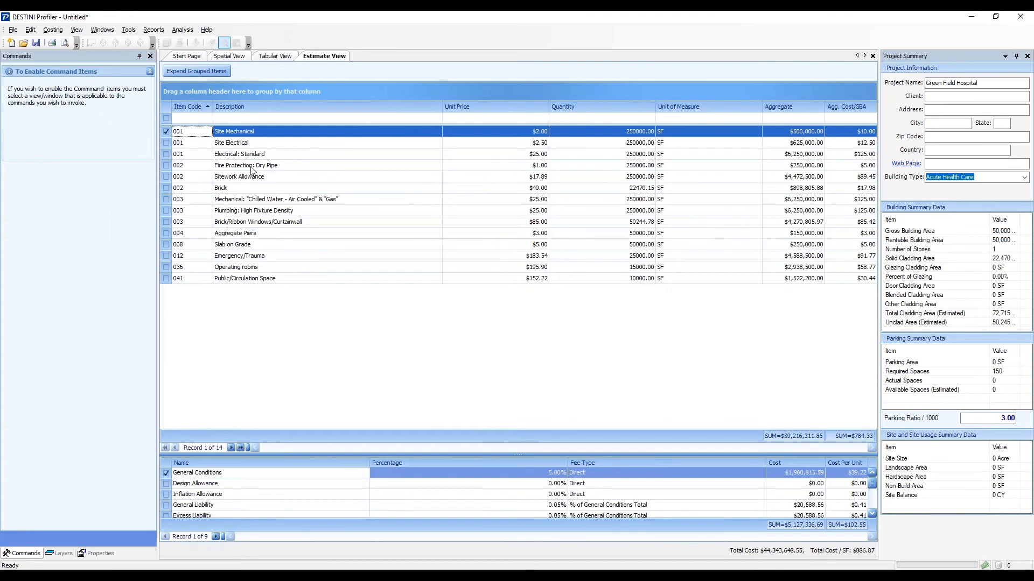
click(276, 167)
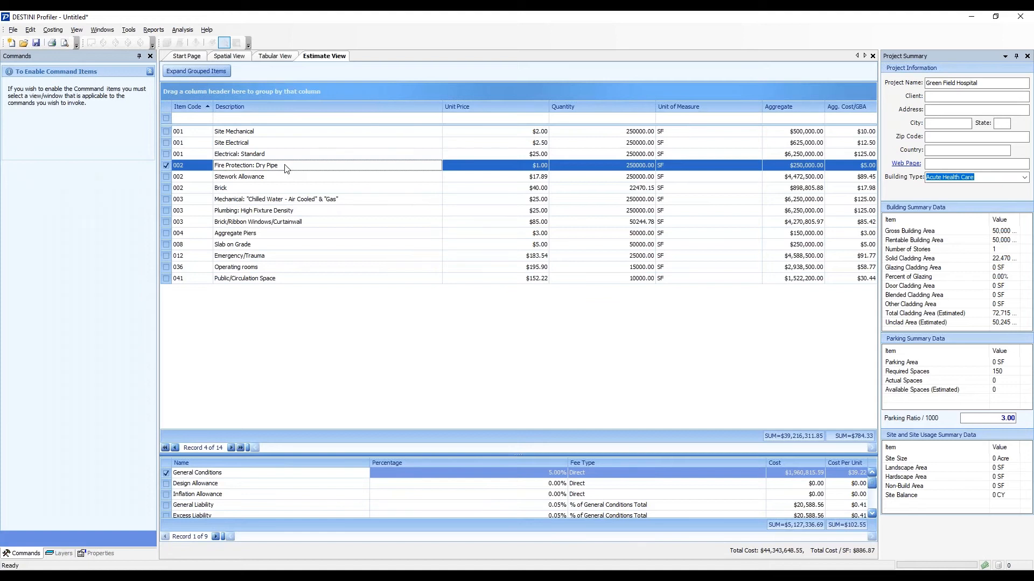
click(272, 155)
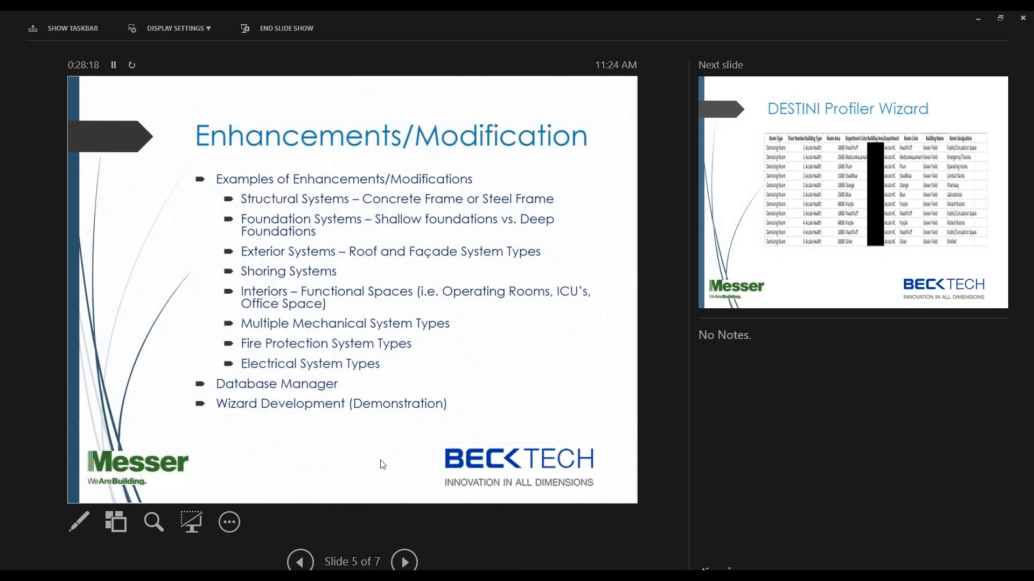
click(405, 563)
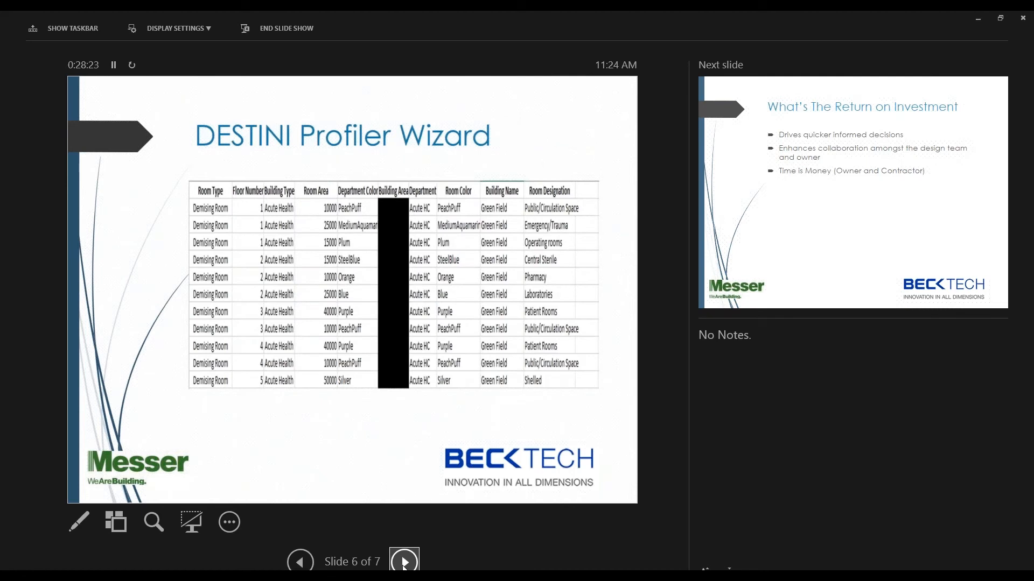
click(405, 563)
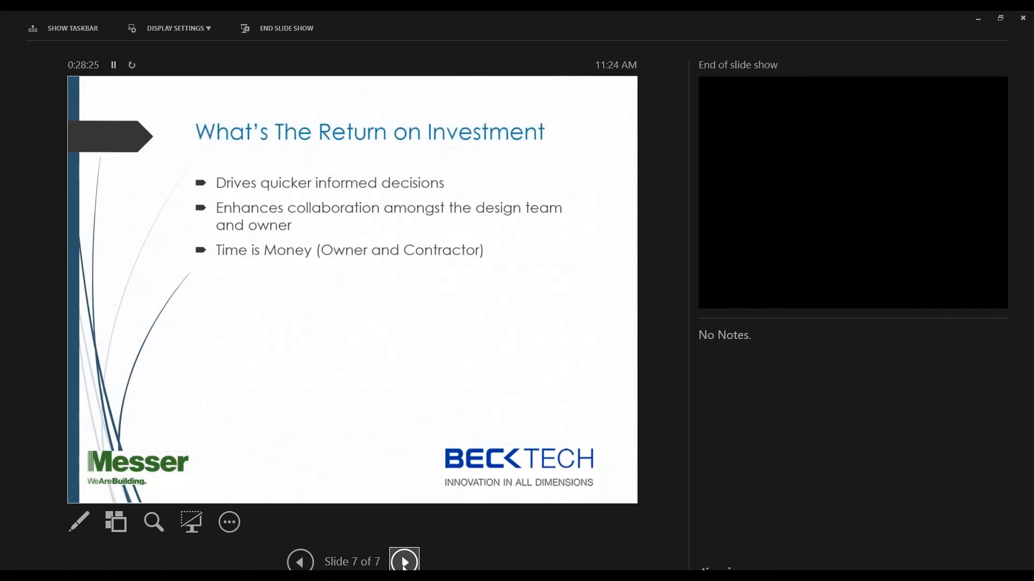